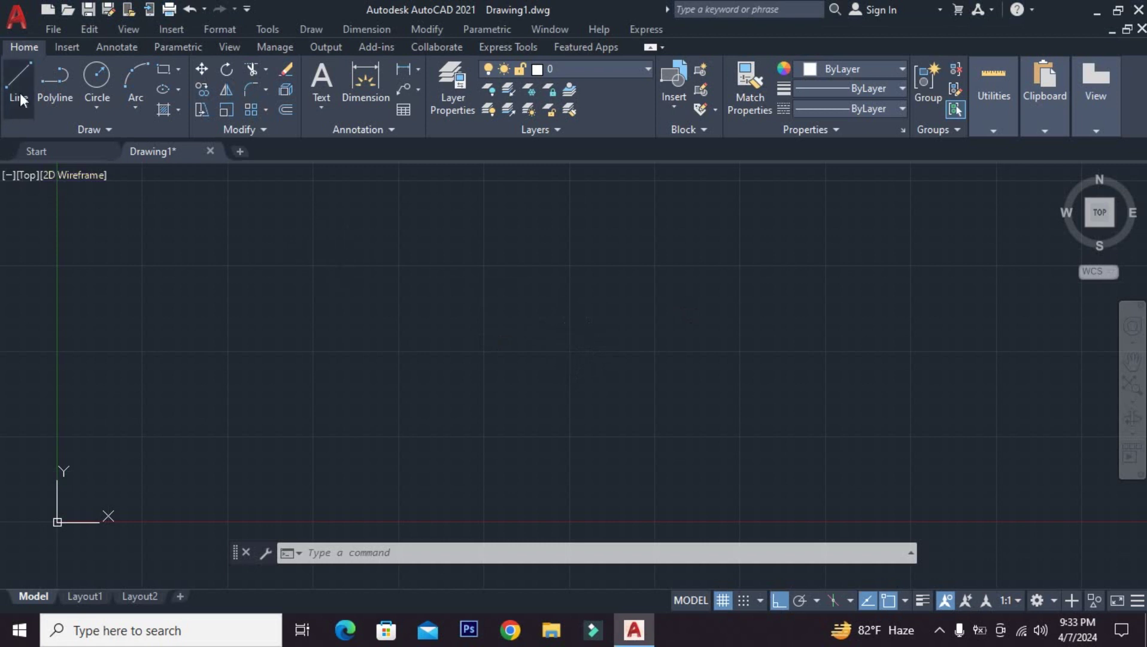
# - Draw a wide rectangle with RECTANG near the centre of the drawing area
pyautogui.click(164, 67)
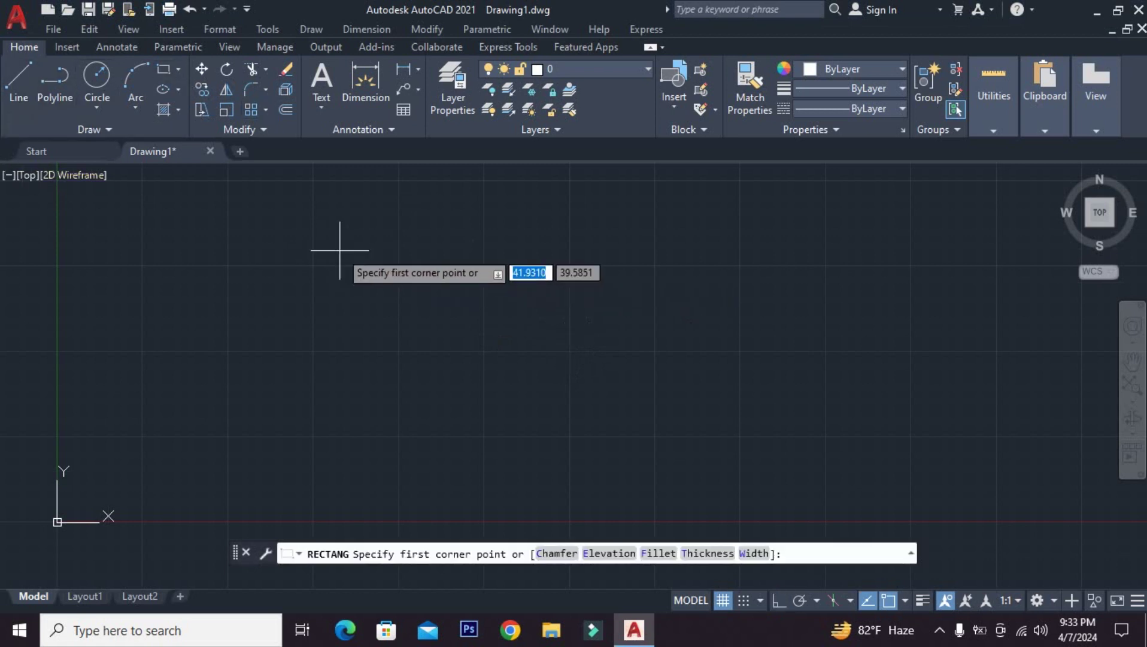
pyautogui.click(331, 262)
pyautogui.click(631, 417)
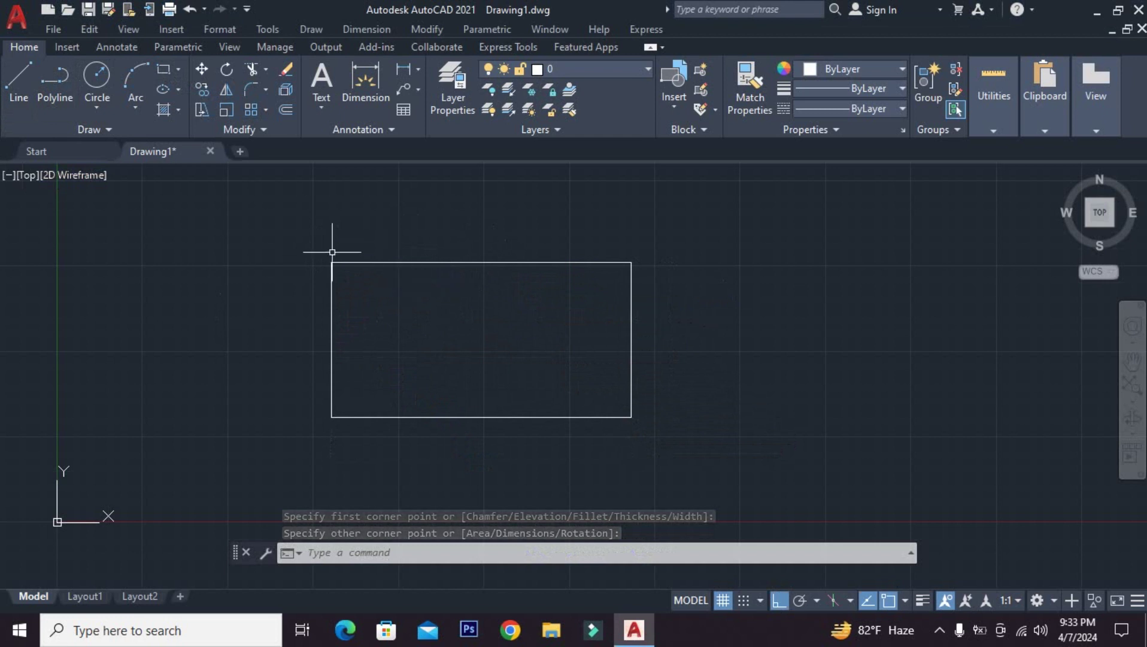
# - Start a hatch from the Hatch dropdown and pick a point, which finds no valid boundary
pyautogui.click(178, 109)
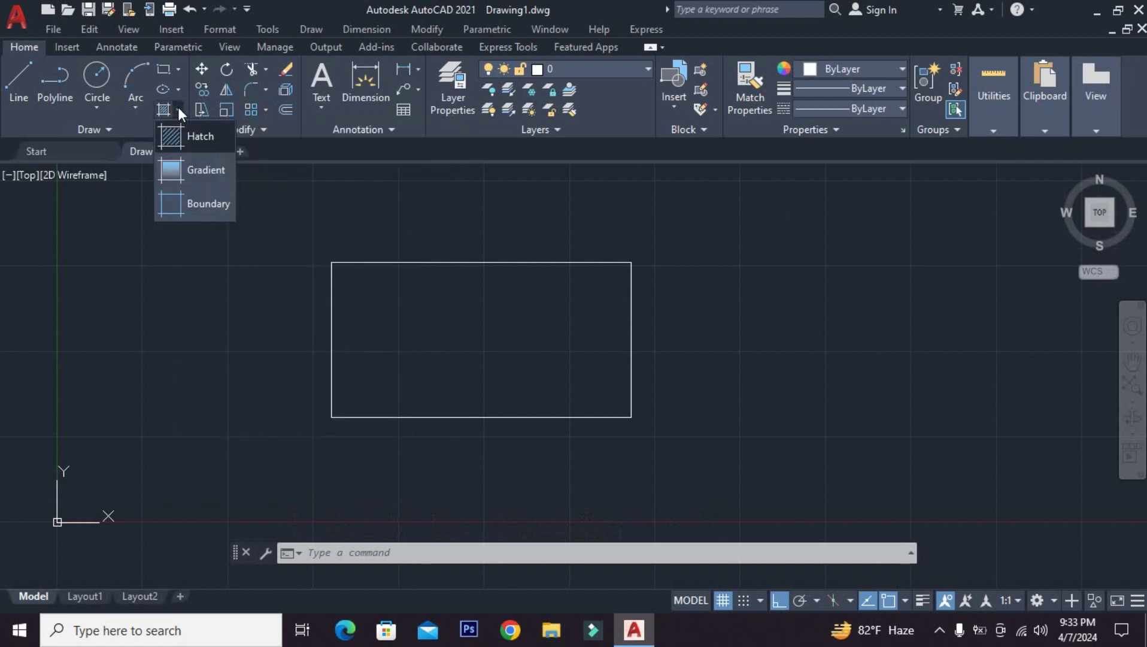
pyautogui.click(192, 142)
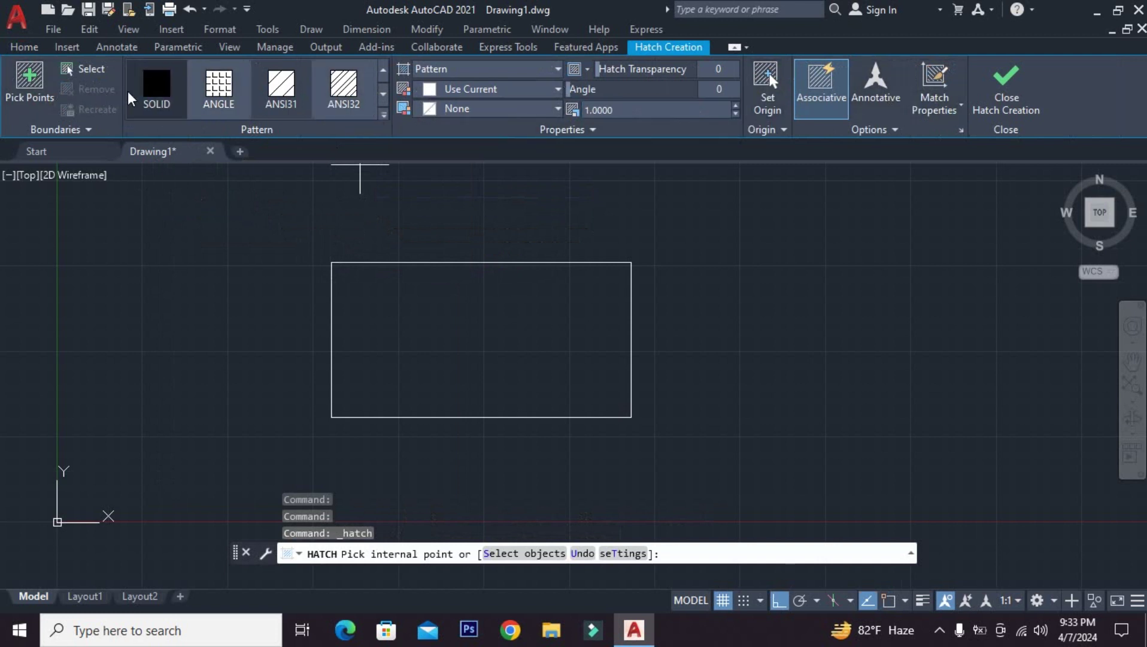
pyautogui.click(13, 50)
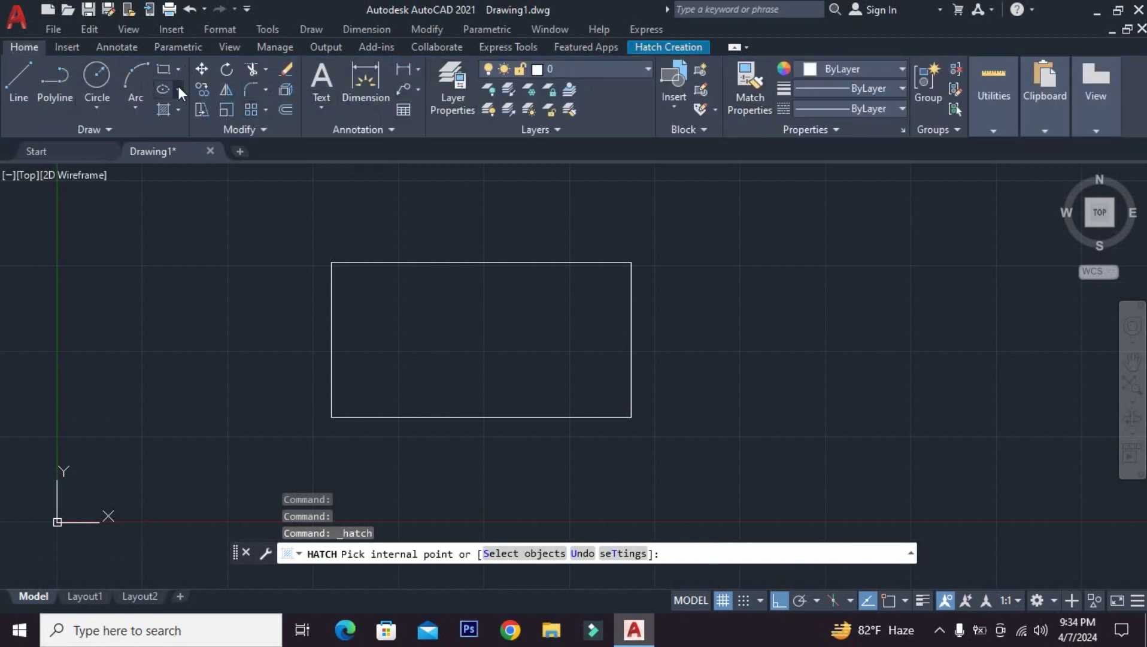
pyautogui.click(174, 111)
pyautogui.click(182, 134)
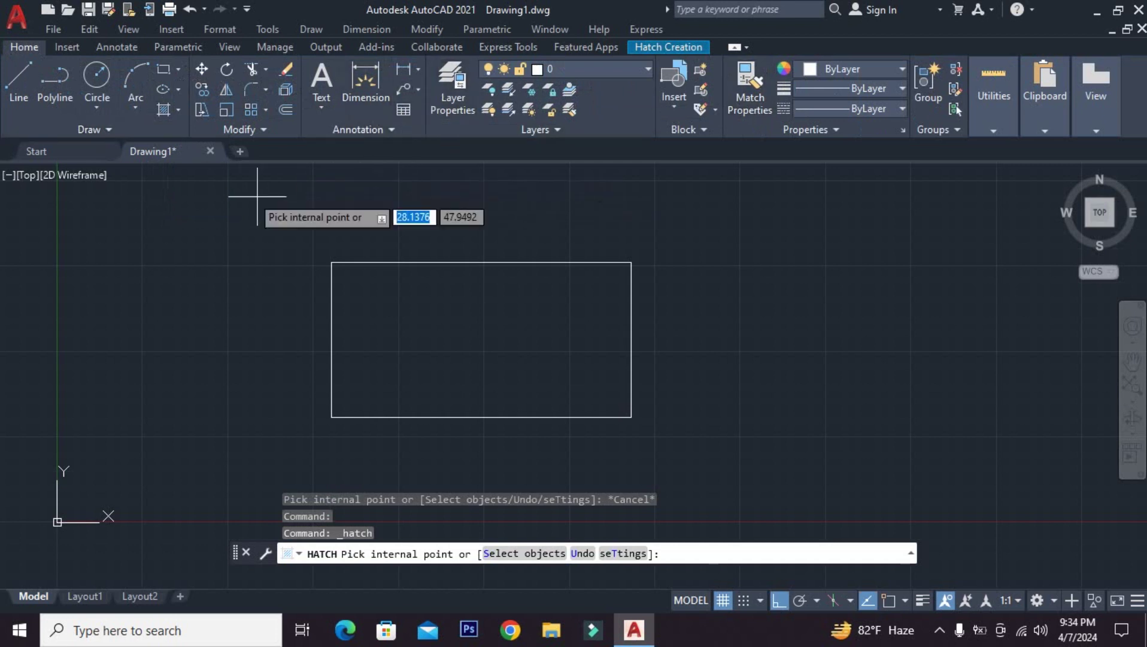
pyautogui.click(272, 231)
# - Dismiss the boundary error, cancel, and restart HATCH so it awaits an internal point
pyautogui.click(715, 331)
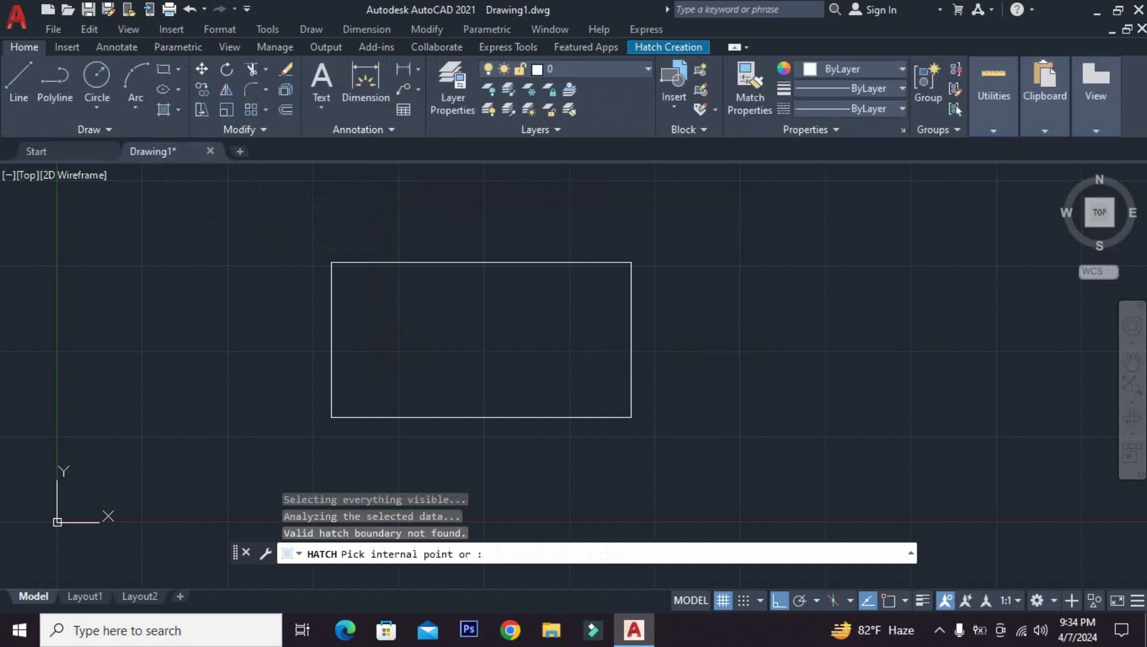
pyautogui.press('Escape')
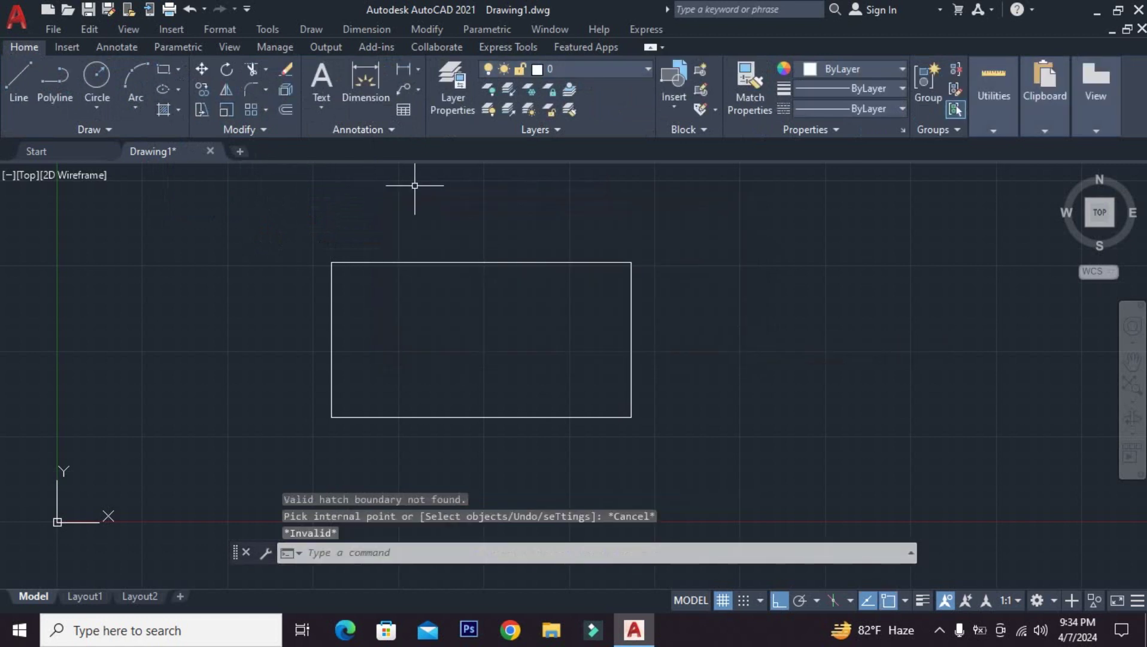
pyautogui.click(374, 306)
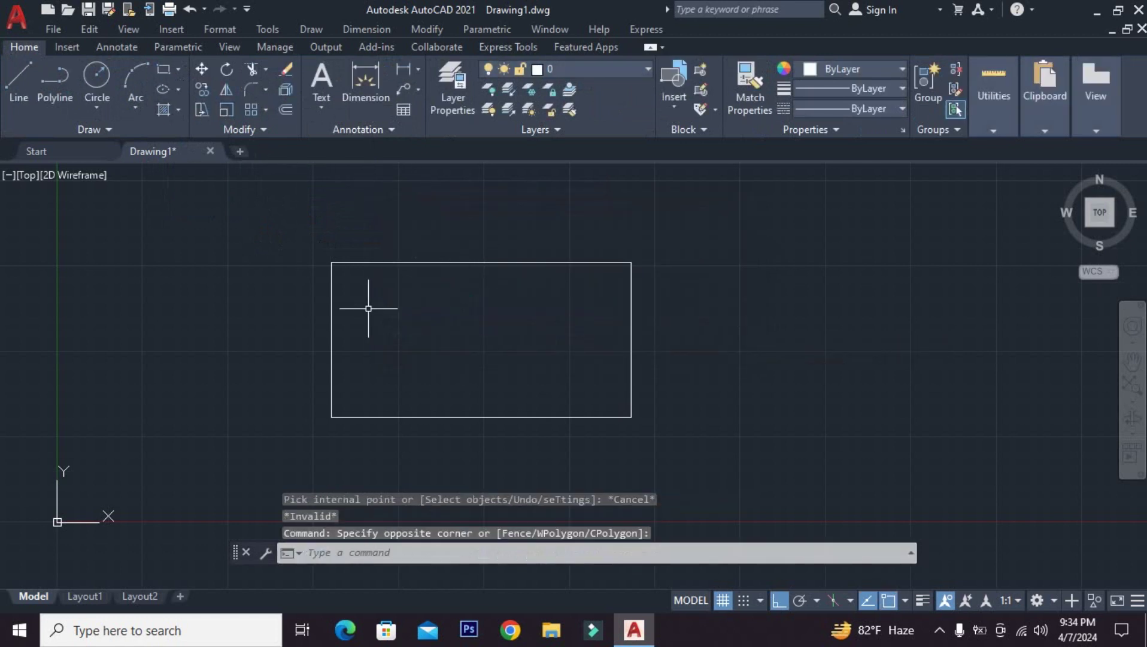
pyautogui.click(163, 111)
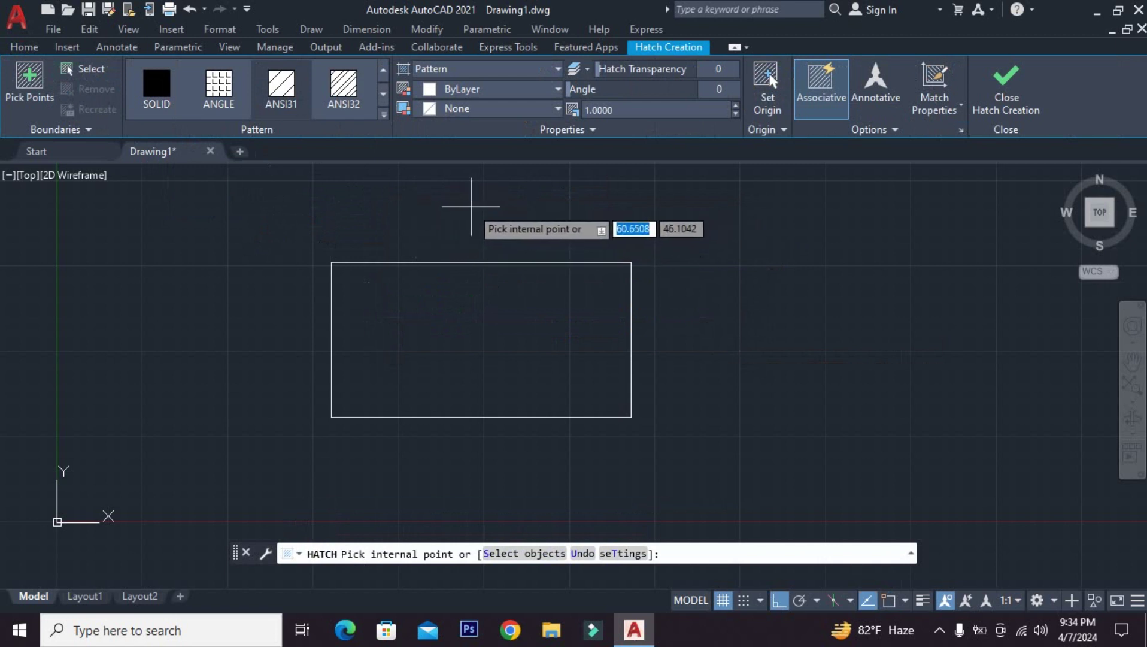
# - Browse the expanded hatch pattern gallery and choose the AR-B816 brick pattern
pyautogui.moveTo(450, 208); pyautogui.dragTo(471, 210, button='middle')
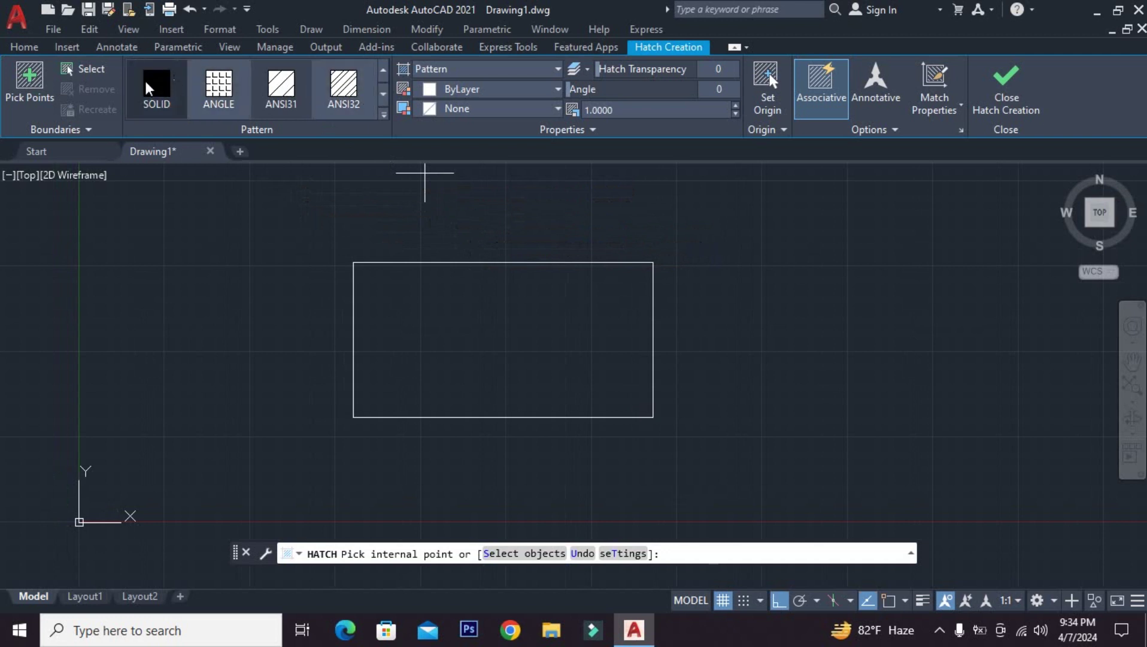
pyautogui.click(384, 115)
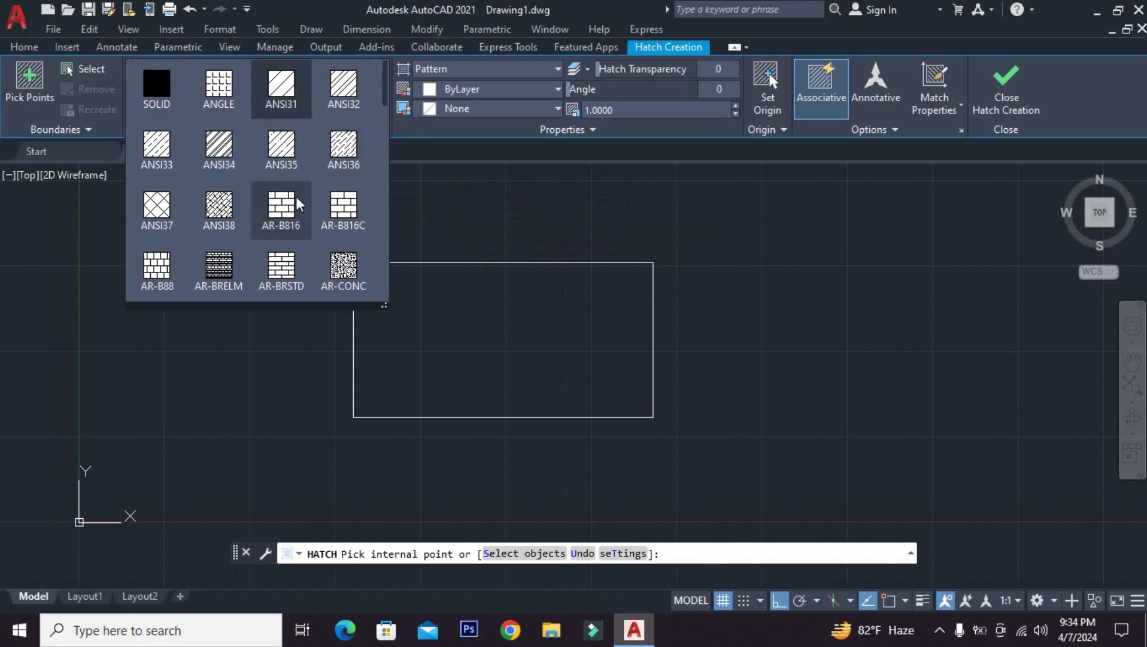
pyautogui.scroll(-1, 287, 207)
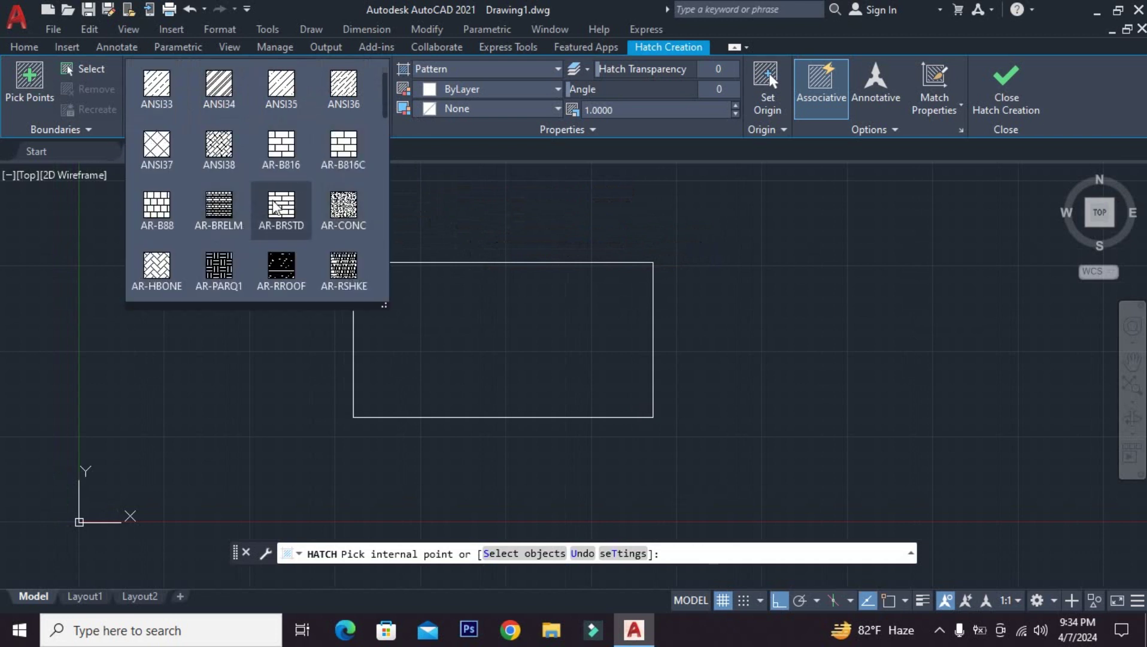
pyautogui.scroll(-1, 277, 204)
pyautogui.scroll(-1, 276, 203)
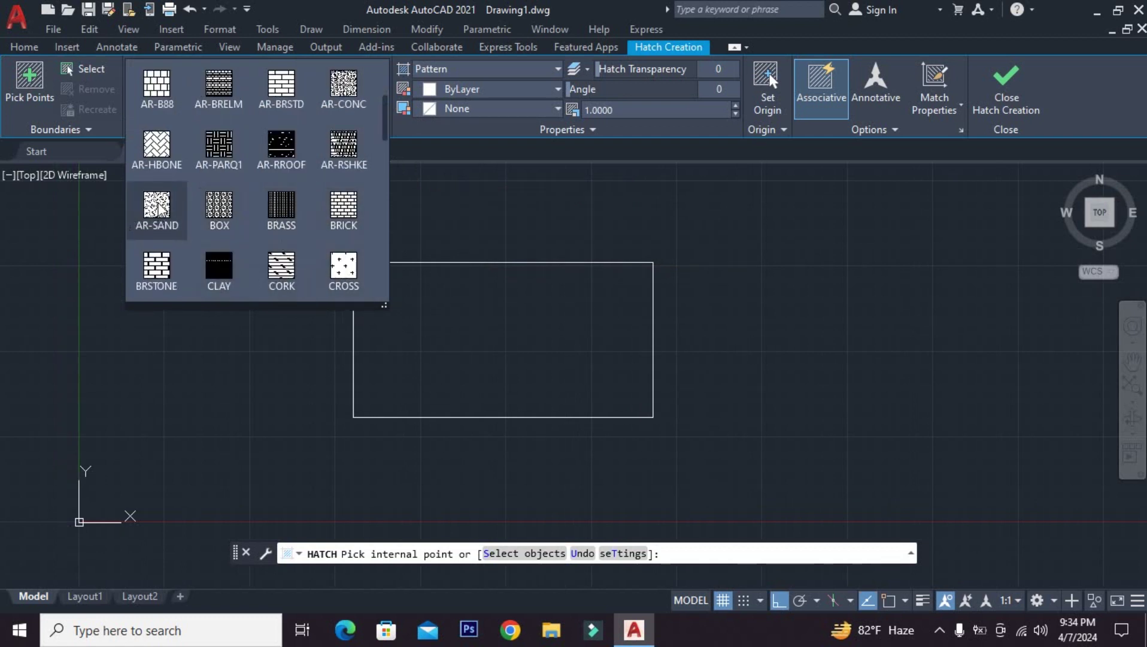
pyautogui.scroll(-2, 283, 213)
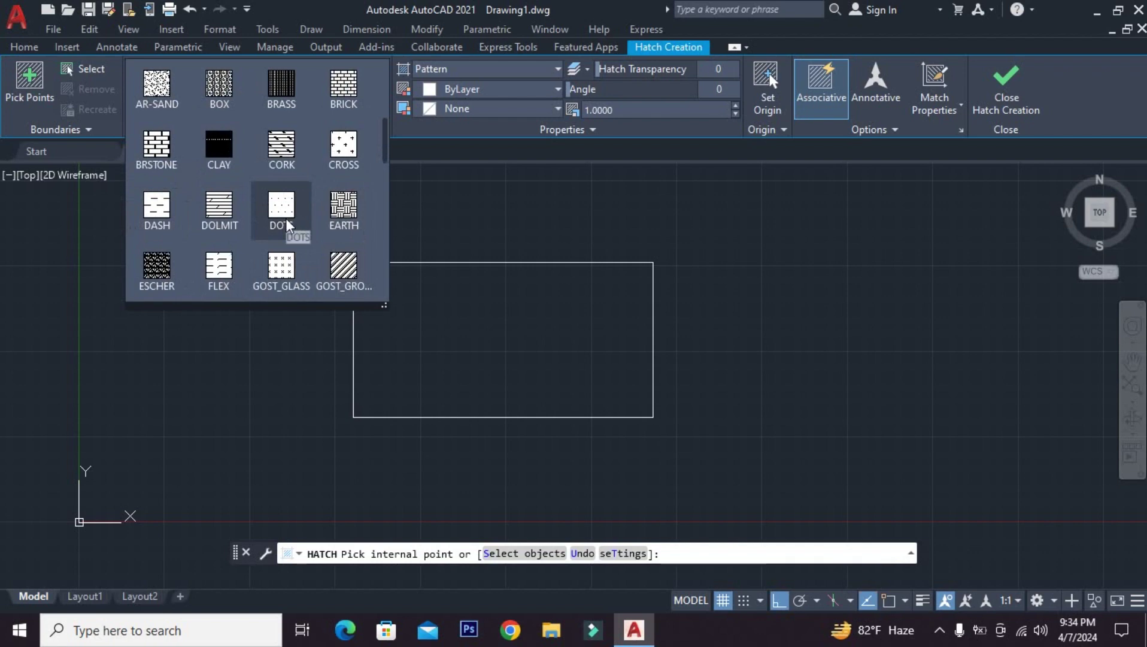
pyautogui.scroll(-1, 286, 222)
pyautogui.scroll(-1, 286, 223)
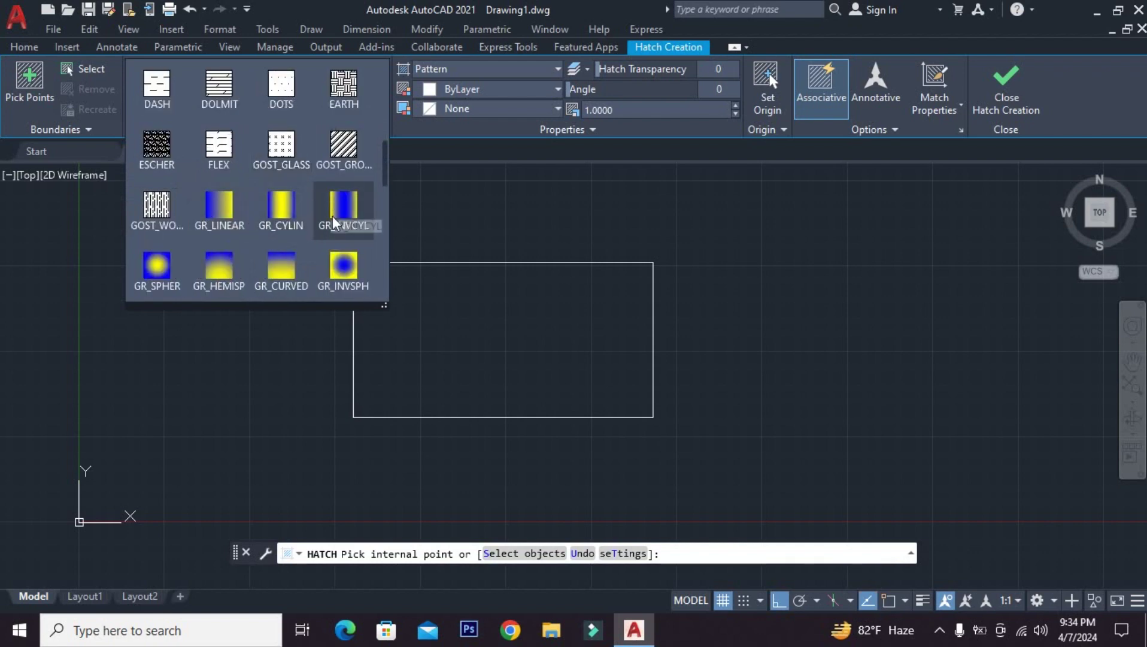
pyautogui.scroll(3, 273, 209)
pyautogui.scroll(4, 271, 209)
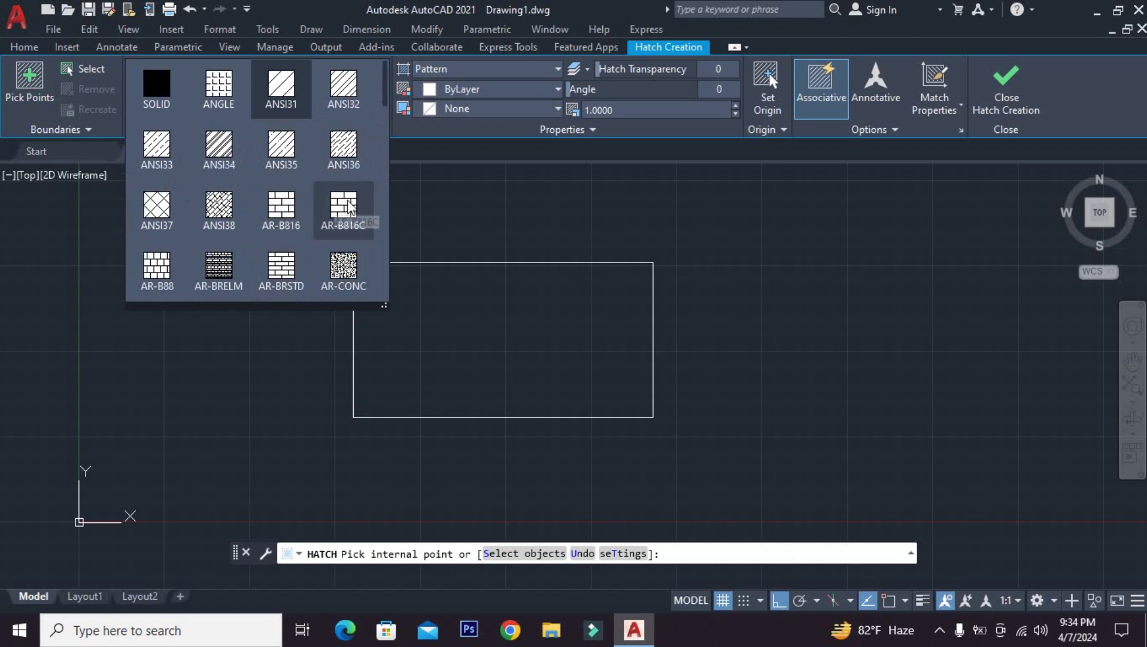
pyautogui.click(283, 207)
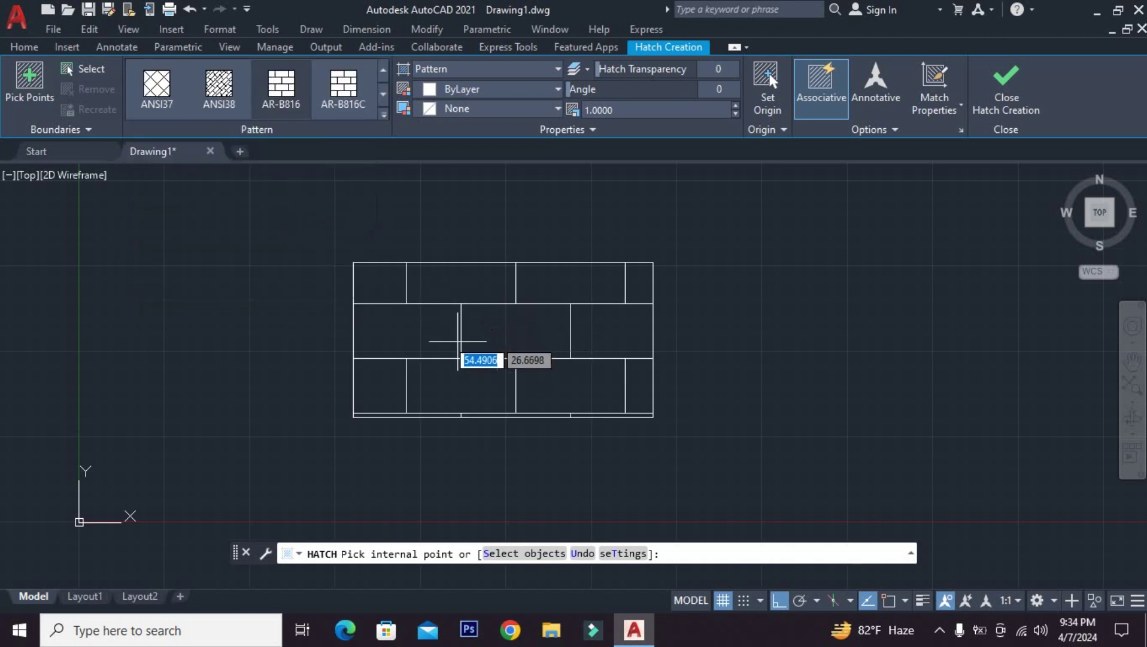
# - Apply the brick hatch inside the rectangle and exit the hatch command
pyautogui.click(502, 344)
pyautogui.press('Escape')
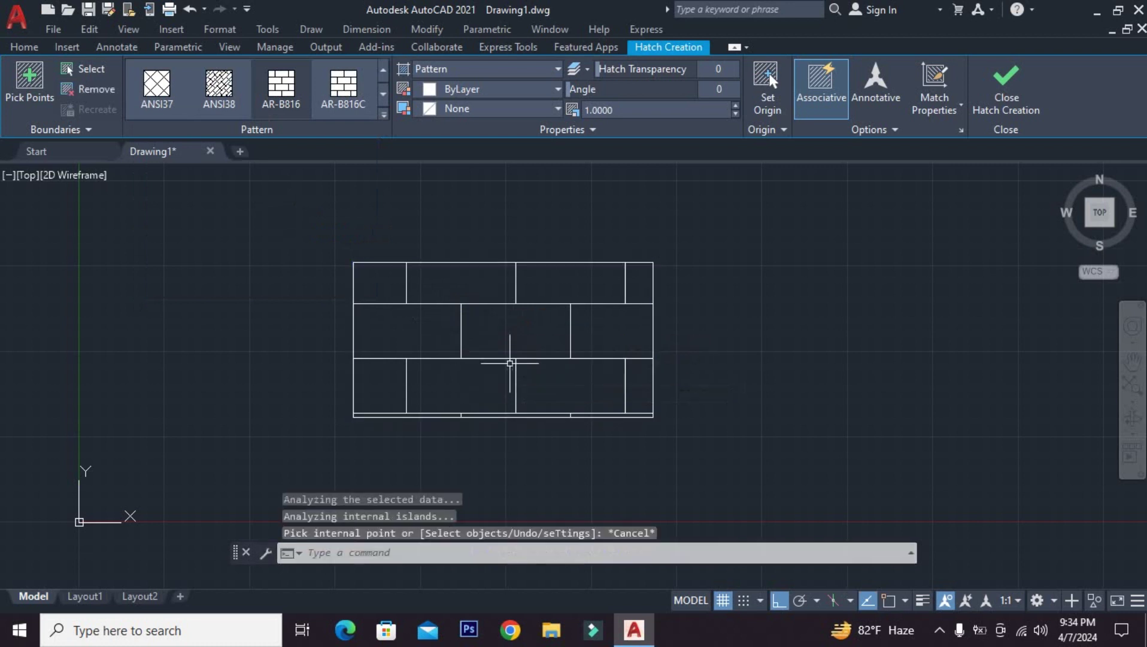
pyautogui.press('Escape')
pyautogui.scroll(-2, 436, 340)
pyautogui.moveTo(494, 348); pyautogui.dragTo(371, 336, button='middle')
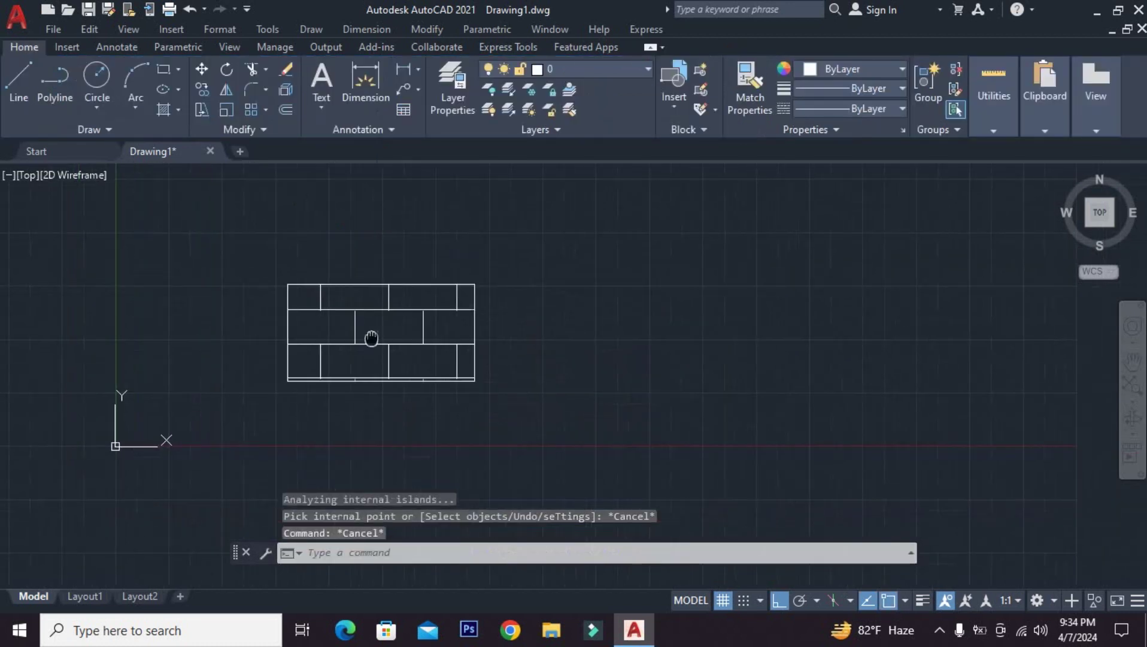
pyautogui.scroll(4, 371, 335)
pyautogui.scroll(-2, 443, 302)
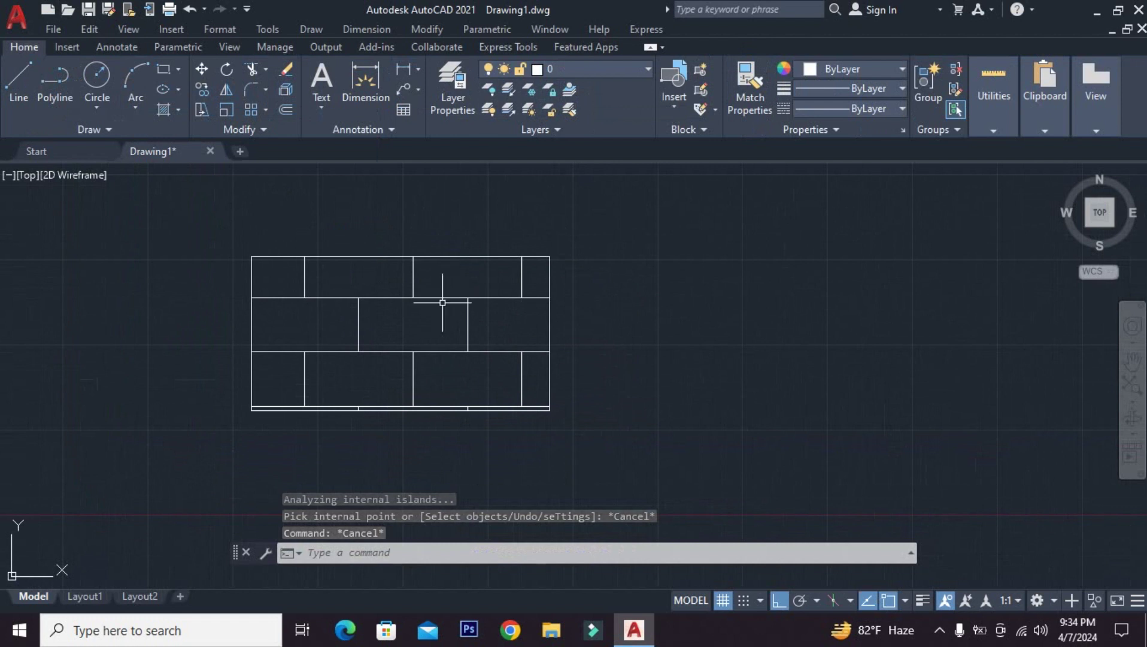
# - Grip-stretch the hatched rectangle wider to the right and taller upward, then recentre it
pyautogui.click(551, 323)
pyautogui.scroll(-4, 557, 367)
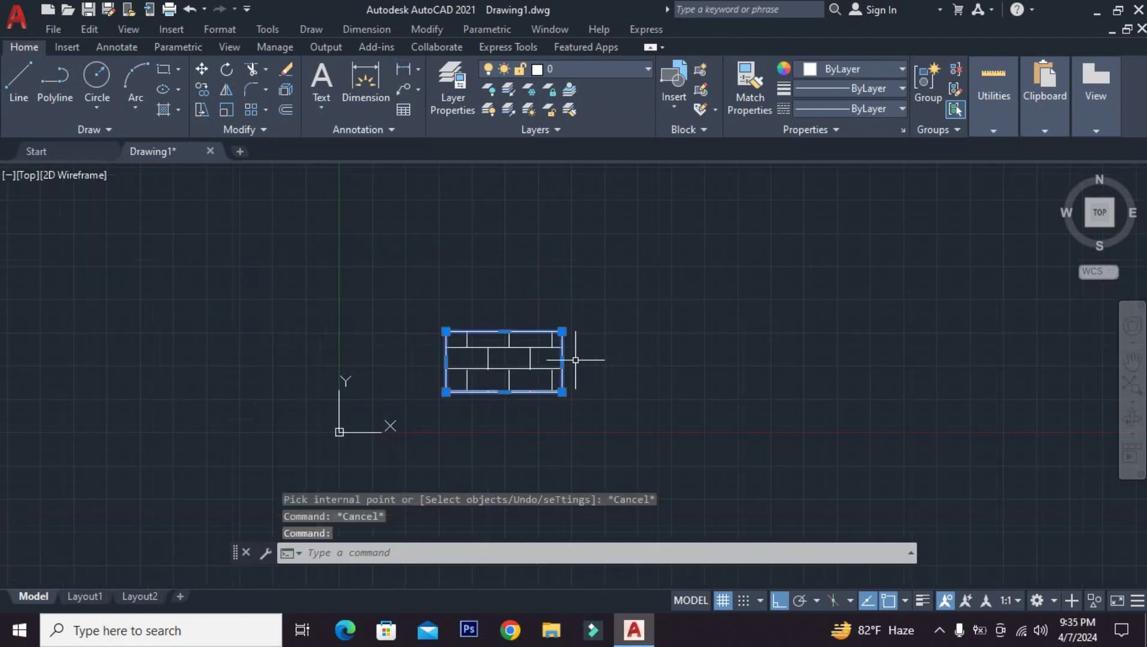
pyautogui.click(561, 361)
pyautogui.click(796, 360)
pyautogui.press('Escape')
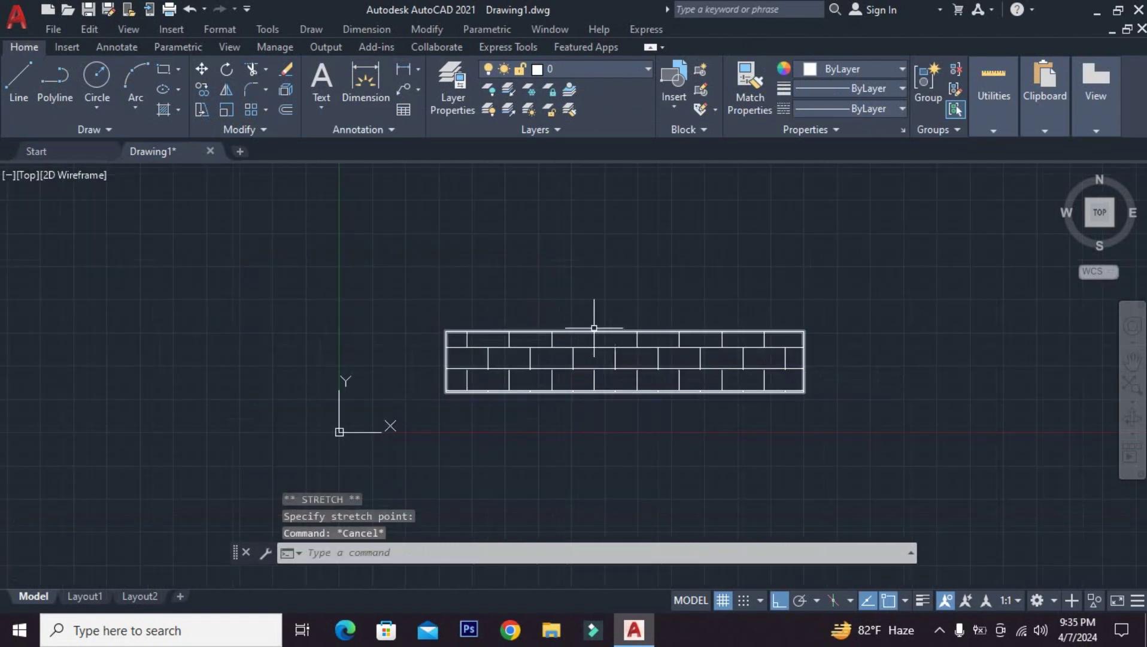
pyautogui.click(623, 331)
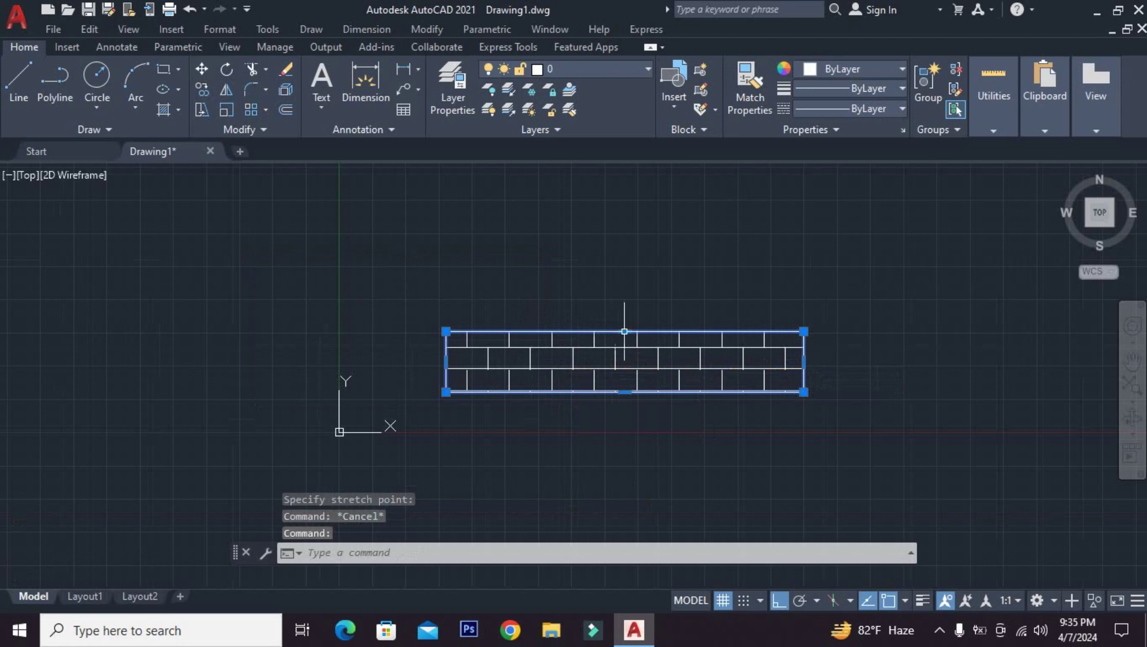
pyautogui.click(623, 200)
pyautogui.press('Escape')
pyautogui.scroll(-2, 687, 230)
pyautogui.scroll(4, 635, 353)
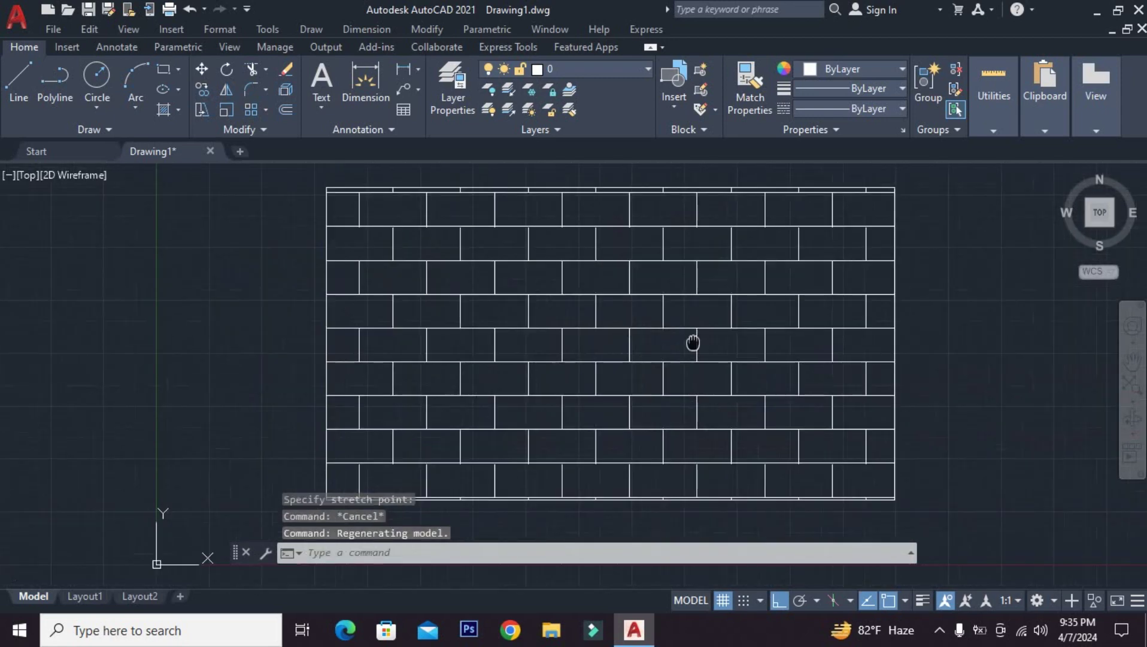
pyautogui.moveTo(693, 342); pyautogui.dragTo(676, 339, button='middle')
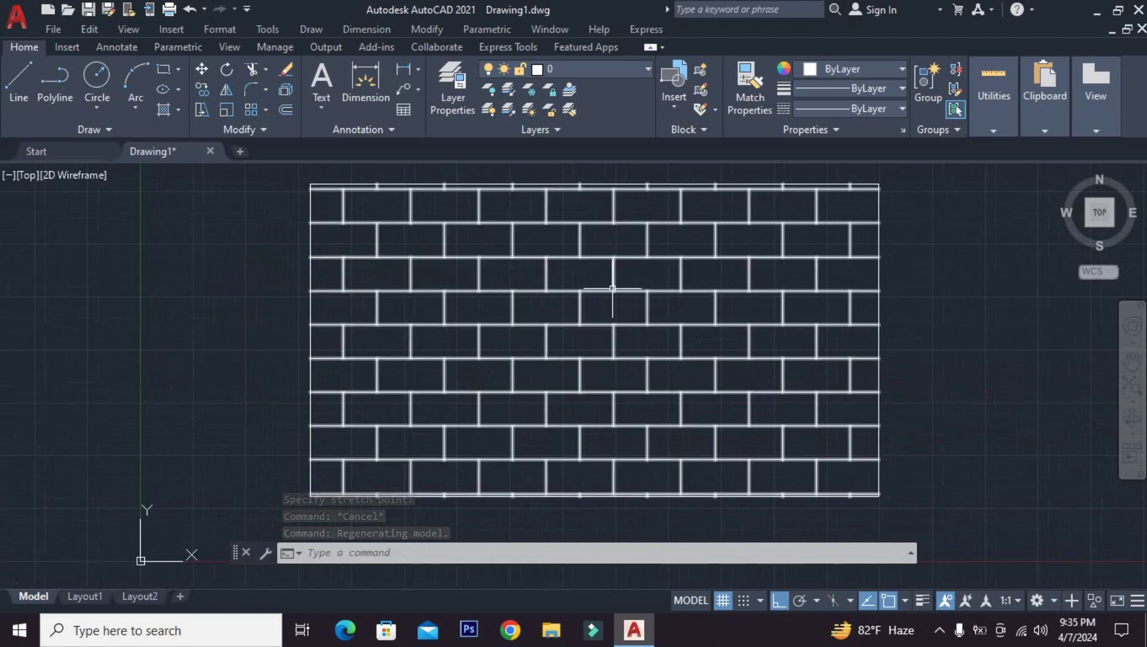
# - Change the selected brick hatch's pattern to ANSI31 diagonal lines
pyautogui.click(613, 282)
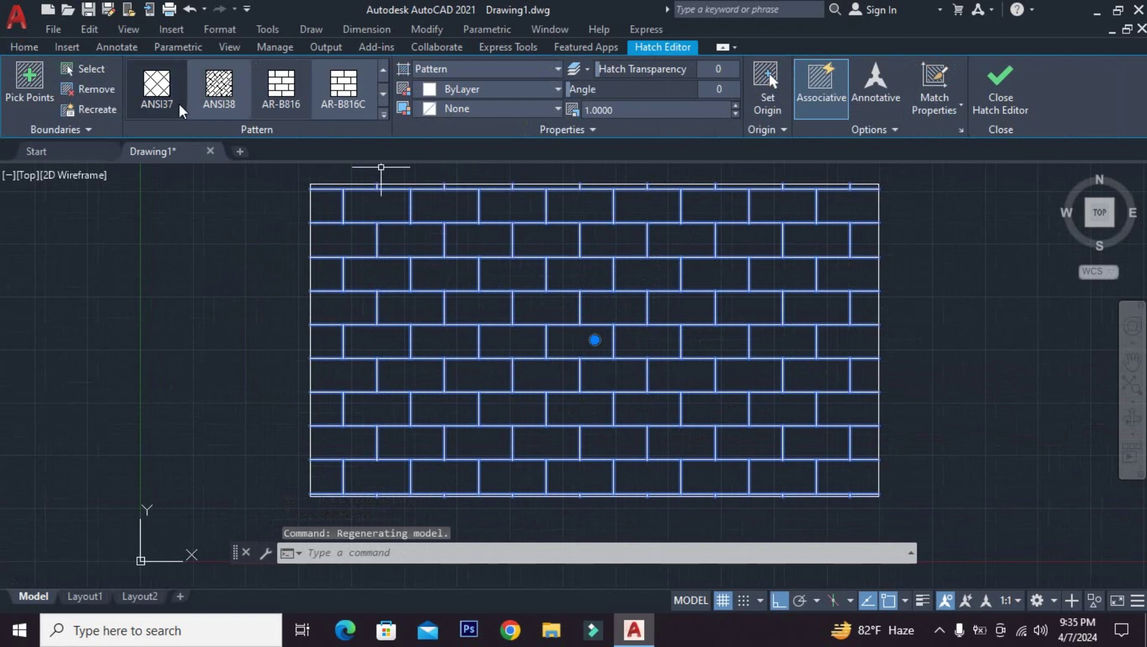
pyautogui.click(343, 87)
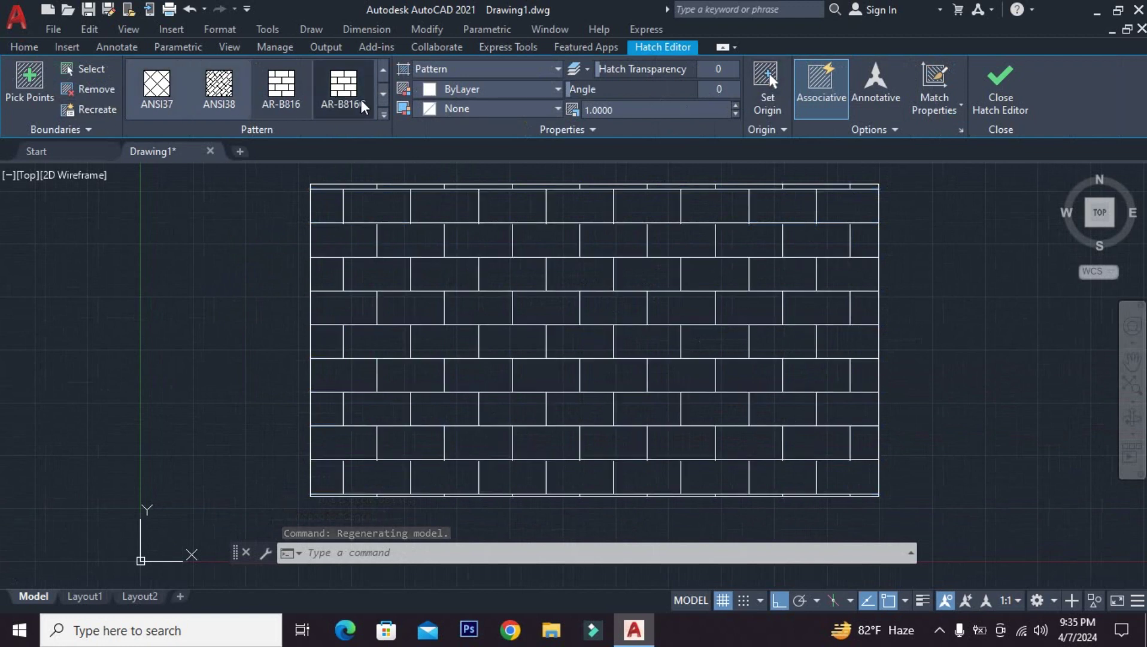
pyautogui.click(383, 118)
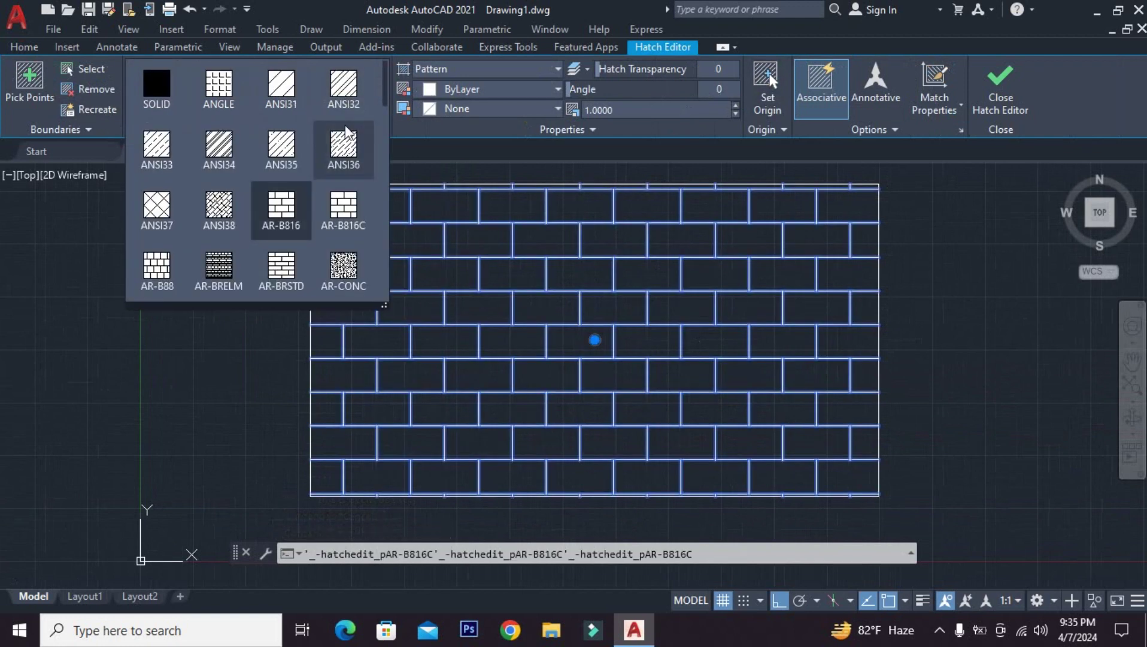
pyautogui.click(277, 98)
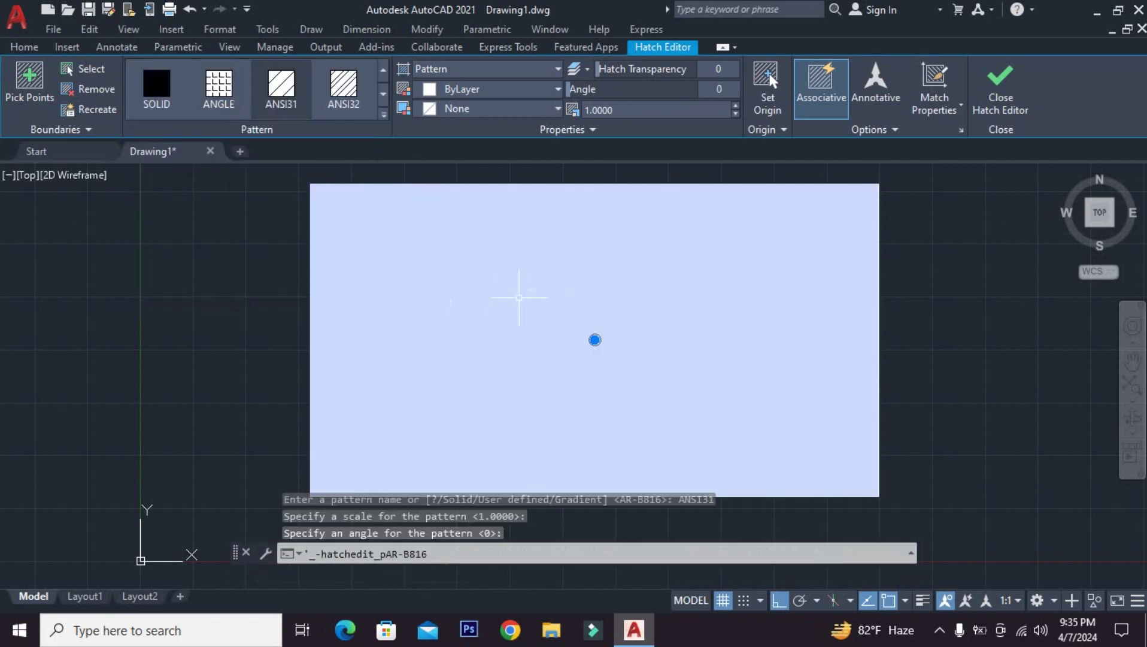
pyautogui.scroll(2, 351, 205)
pyautogui.scroll(2, 351, 211)
pyautogui.scroll(-2, 359, 227)
pyautogui.scroll(-2, 367, 238)
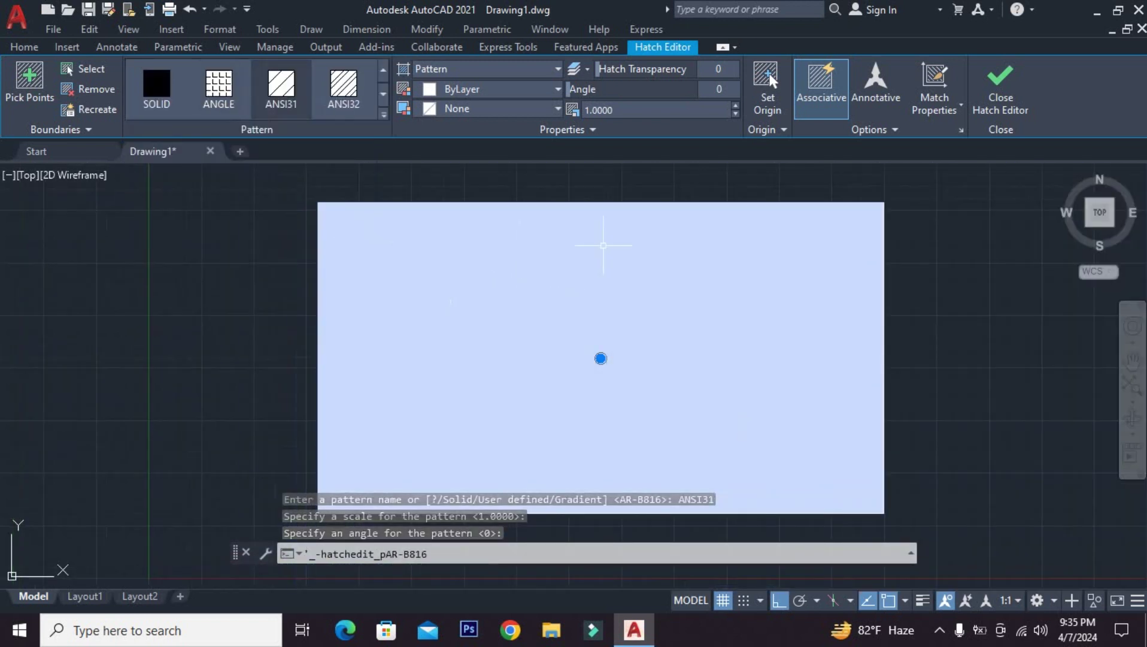
# - Raise the ANSI31 hatch pattern scale, settling first on 10
pyautogui.click(738, 106)
pyautogui.click(739, 105)
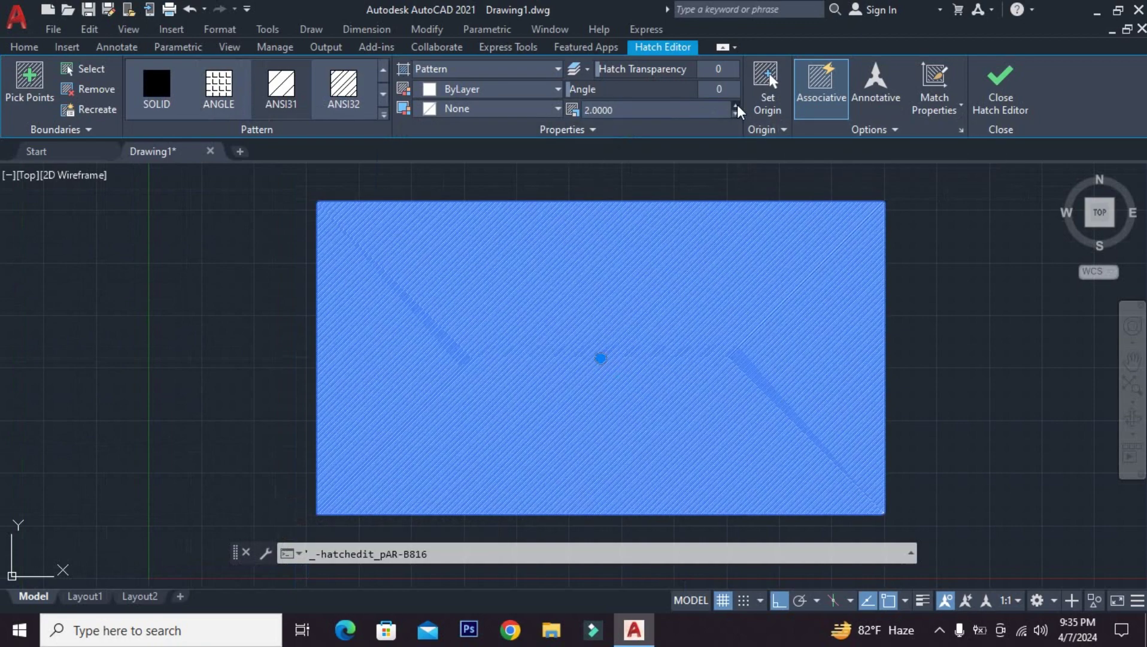
pyautogui.scroll(5, 578, 351)
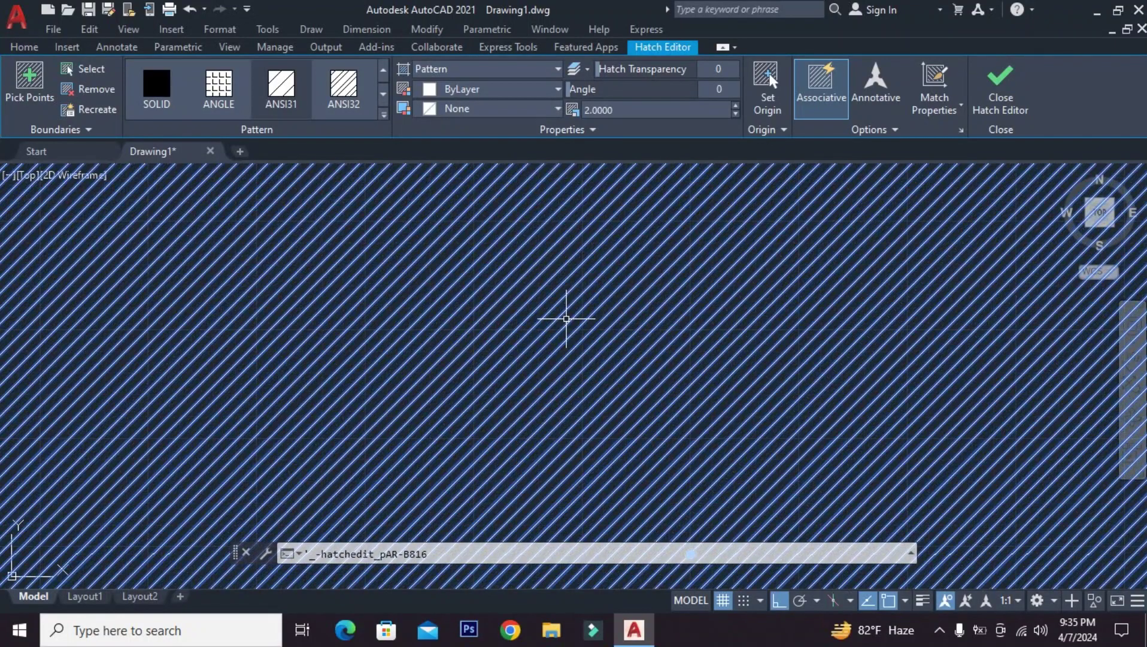
pyautogui.scroll(-5, 567, 319)
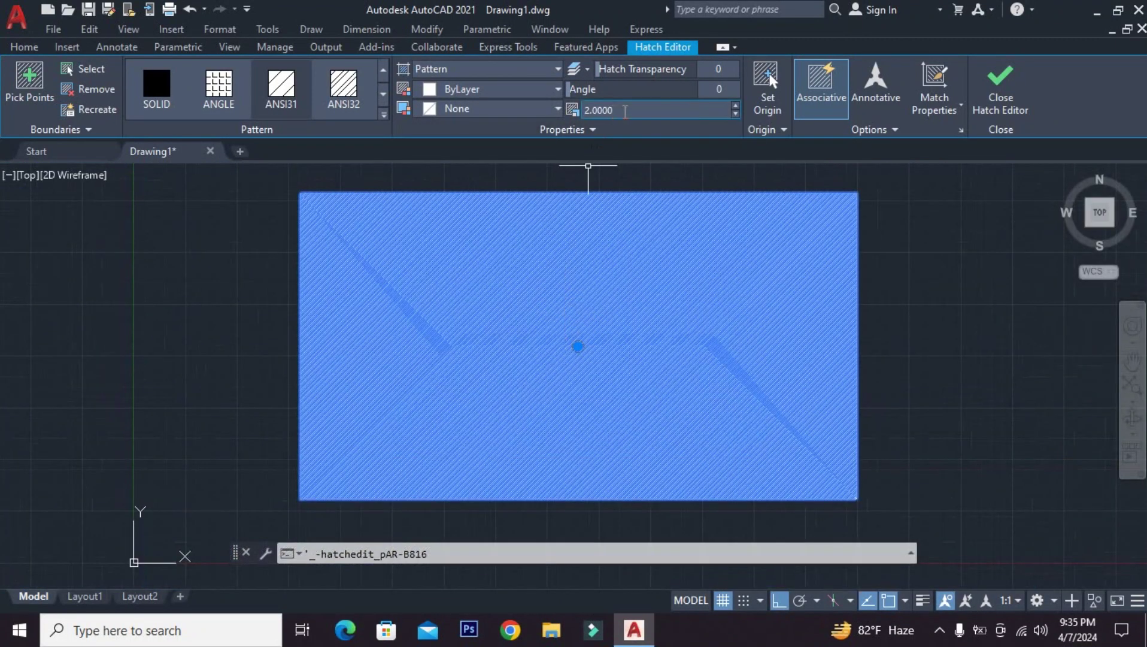
pyautogui.click(624, 112)
pyautogui.write('10')
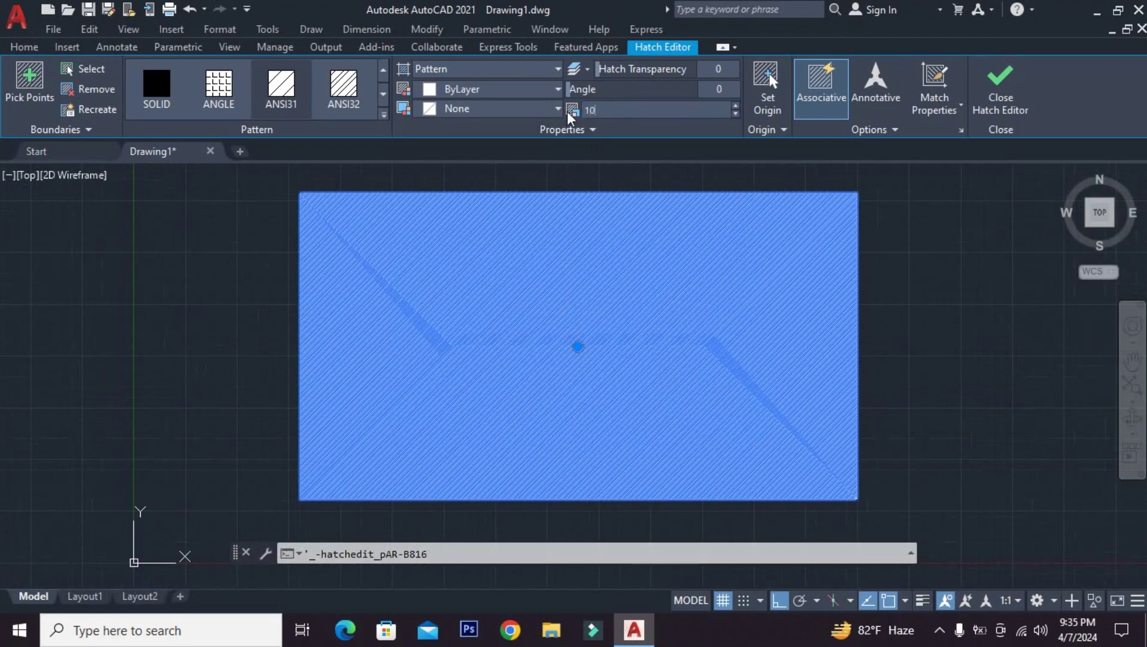
pyautogui.press('Return')
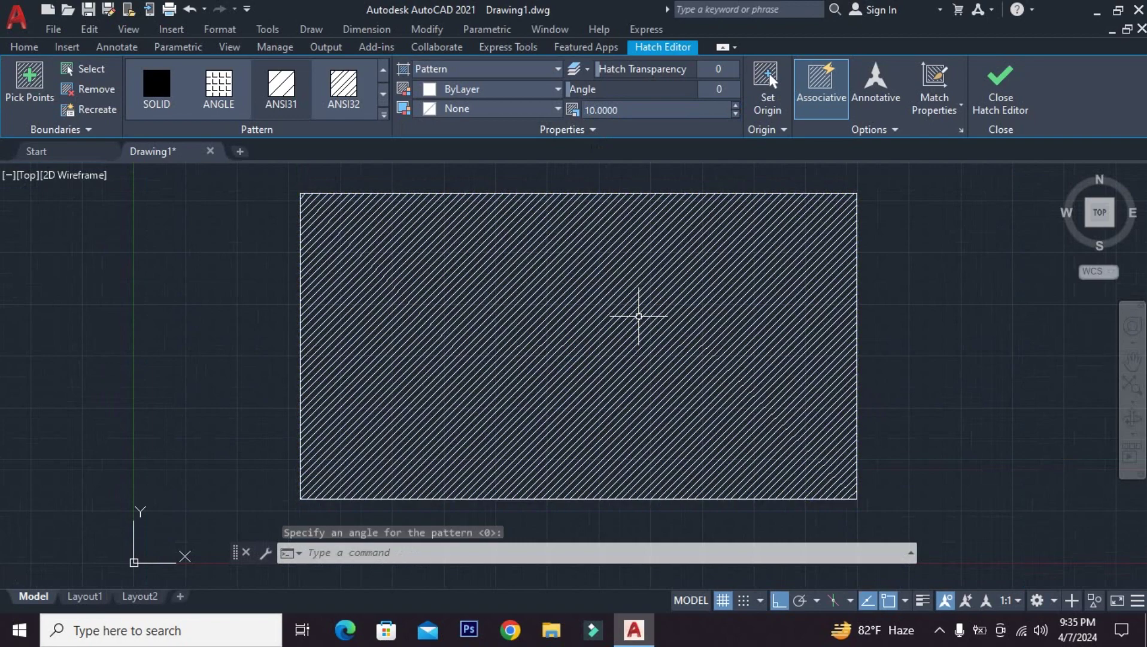
pyautogui.press('Escape')
pyautogui.scroll(2, 525, 255)
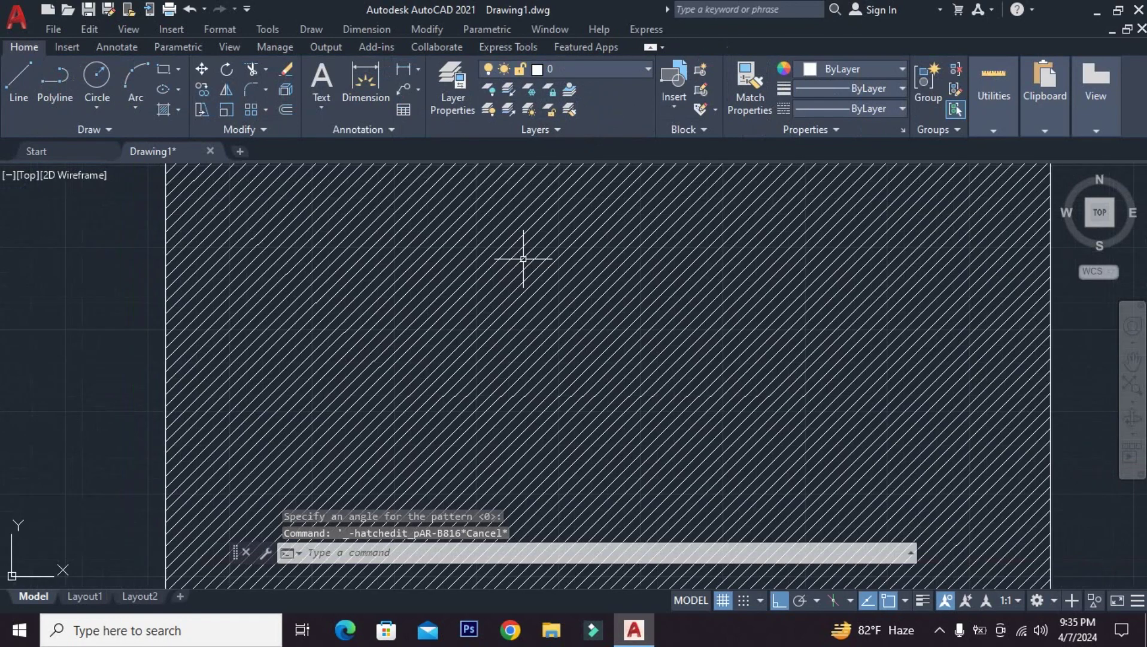
pyautogui.scroll(4, 522, 271)
pyautogui.scroll(3, 520, 264)
pyautogui.scroll(-6, 539, 289)
pyautogui.scroll(-3, 538, 290)
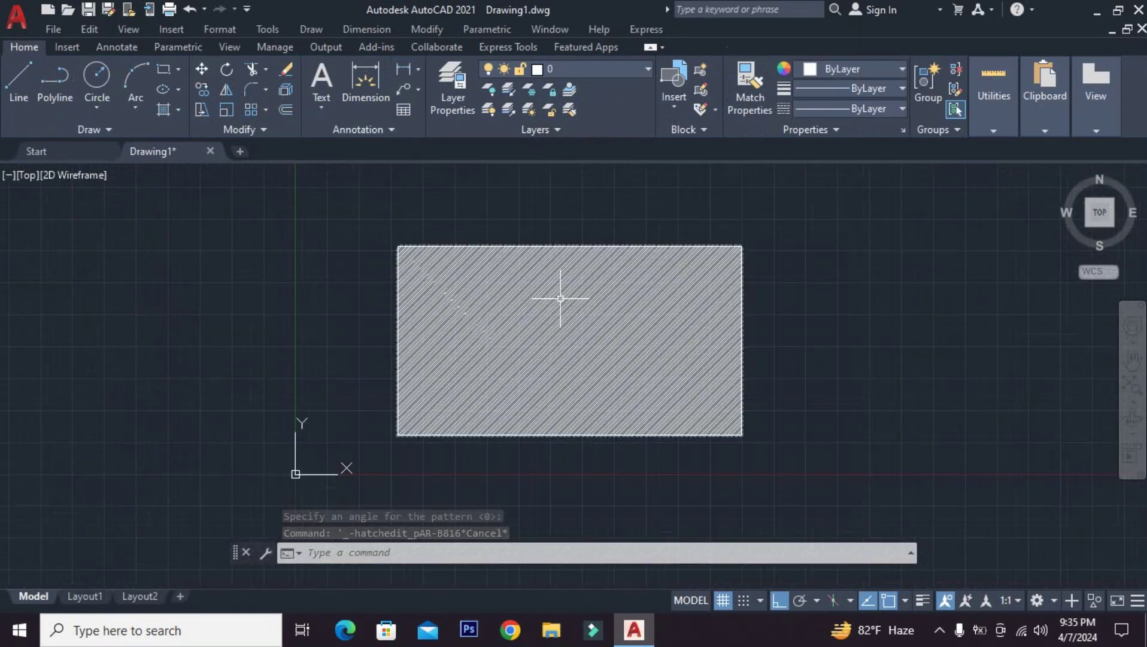
# - Reselect the diagonal hatch and set its pattern scale to 40
pyautogui.click(546, 278)
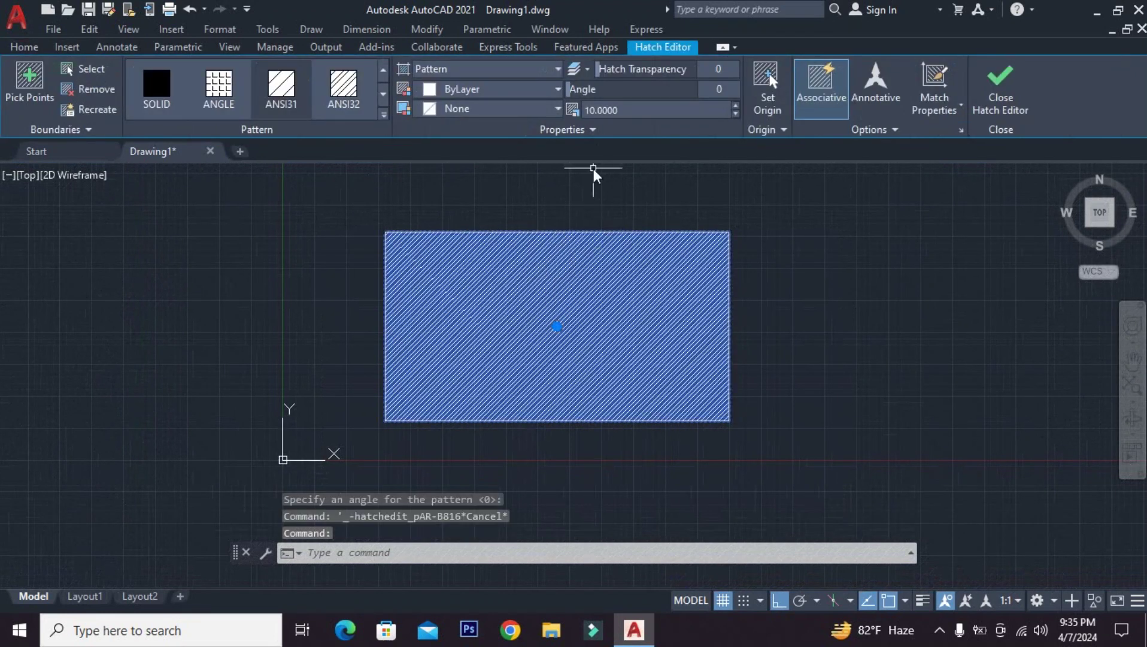
pyautogui.click(590, 110)
pyautogui.write('2')
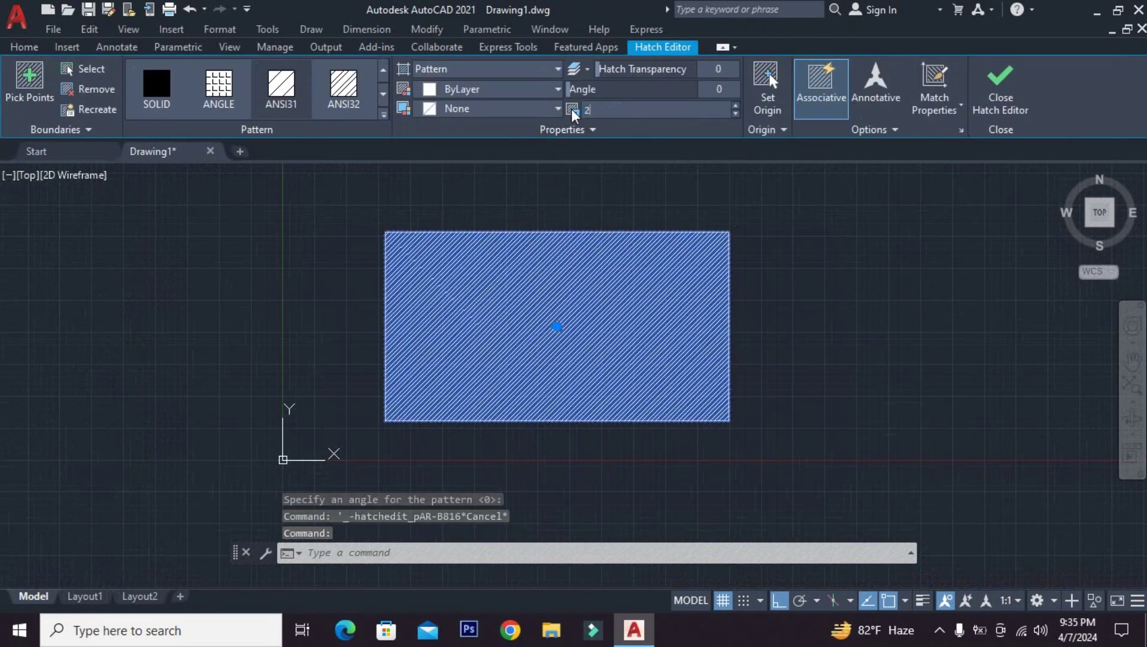
pyautogui.write('0')
pyautogui.press('Return')
pyautogui.scroll(2, 569, 194)
pyautogui.scroll(-2, 584, 179)
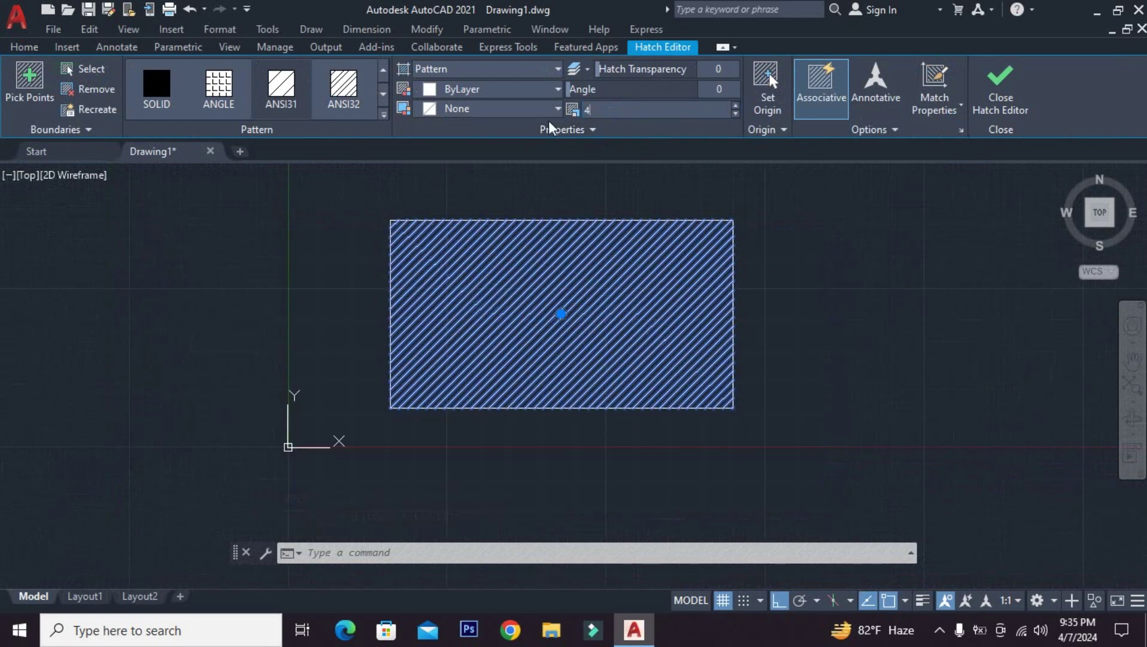
pyautogui.press('Return')
pyautogui.scroll(2, 581, 251)
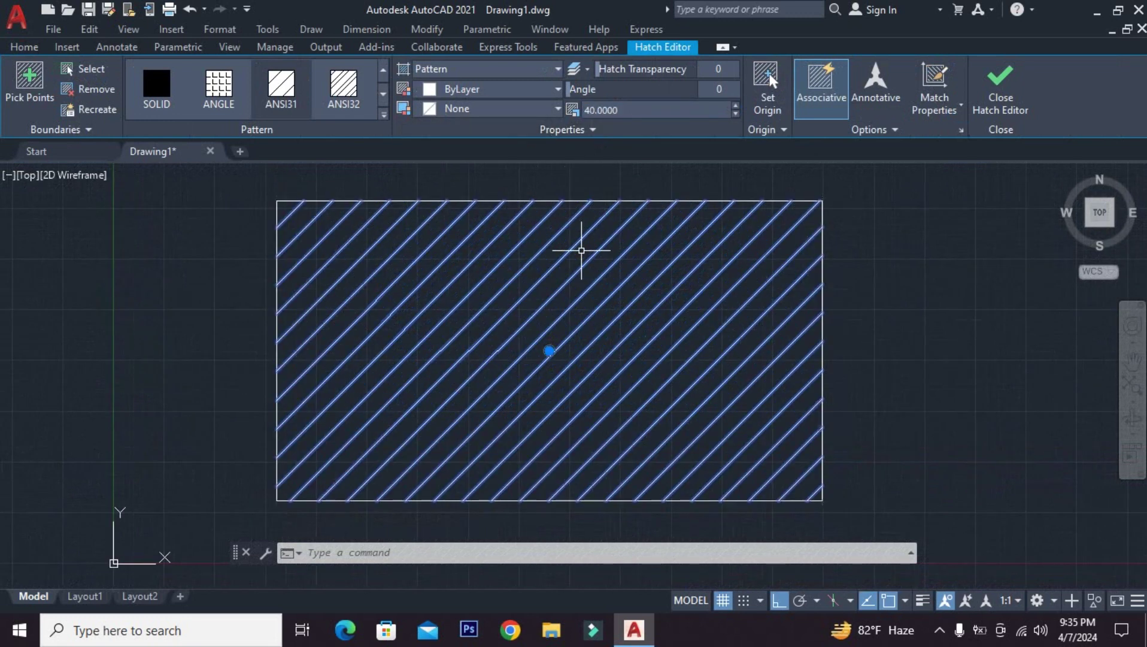
pyautogui.press('Escape')
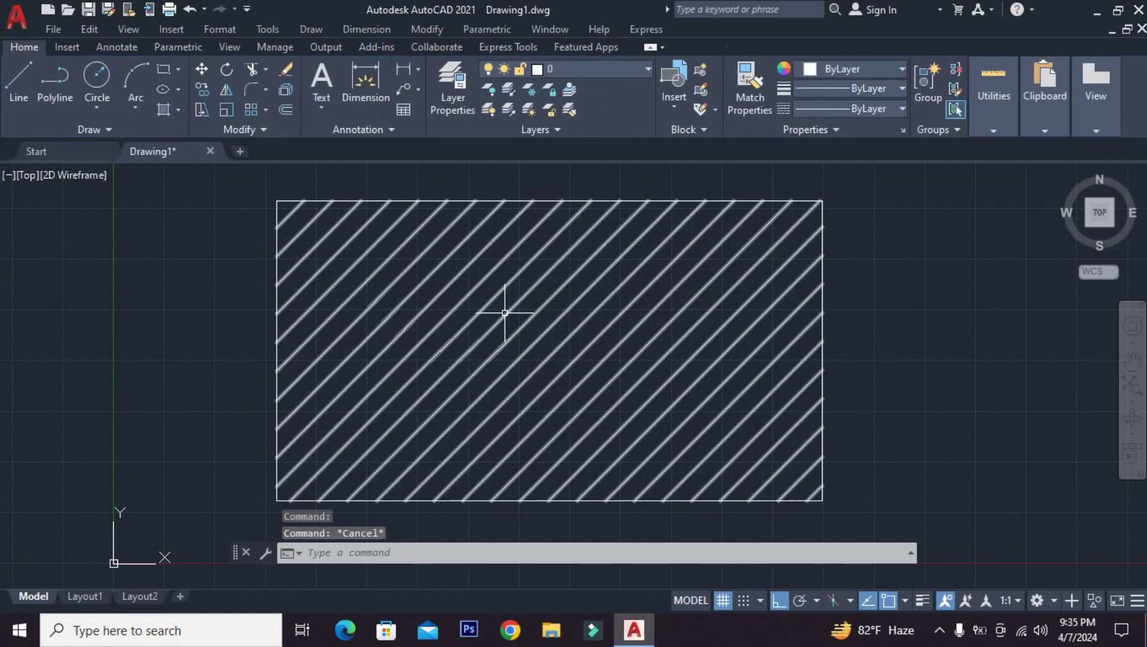
# - Reselect the diagonal hatch after cancelling an accidental selection window
pyautogui.click(462, 269)
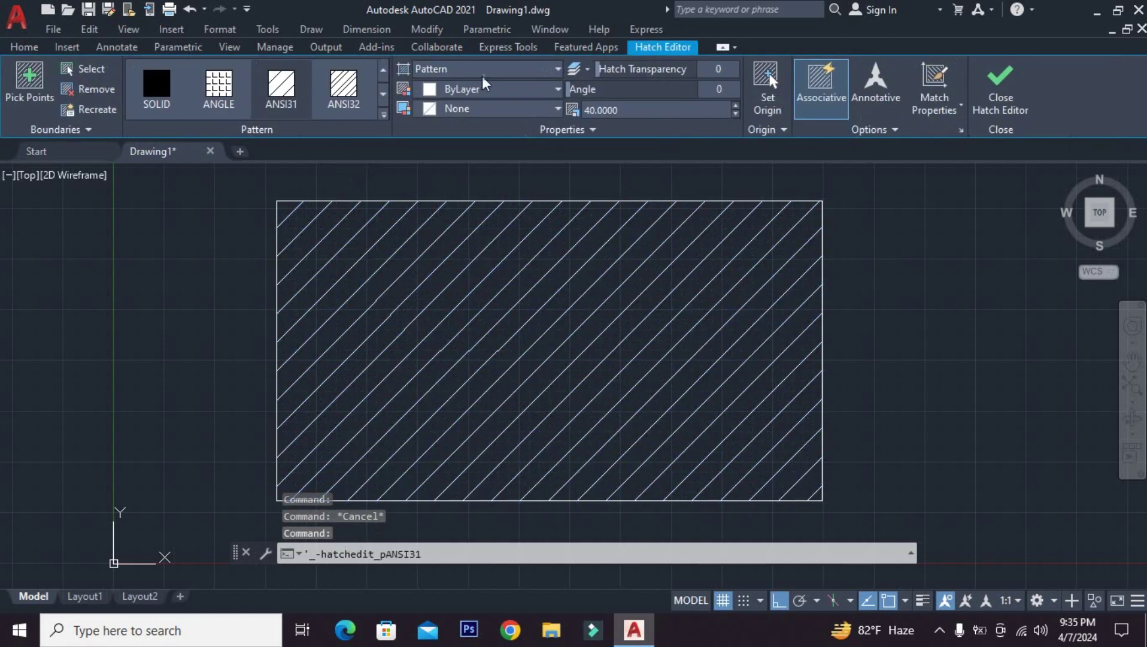
pyautogui.click(156, 326)
pyautogui.press('Escape')
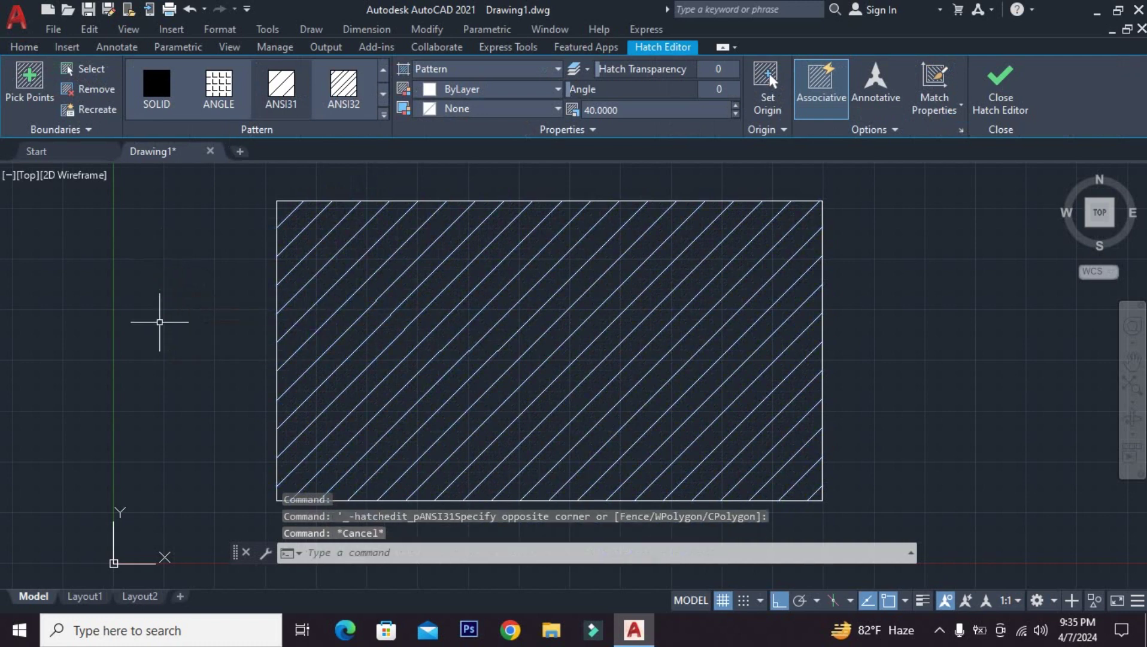
pyautogui.press('Escape')
pyautogui.click(396, 276)
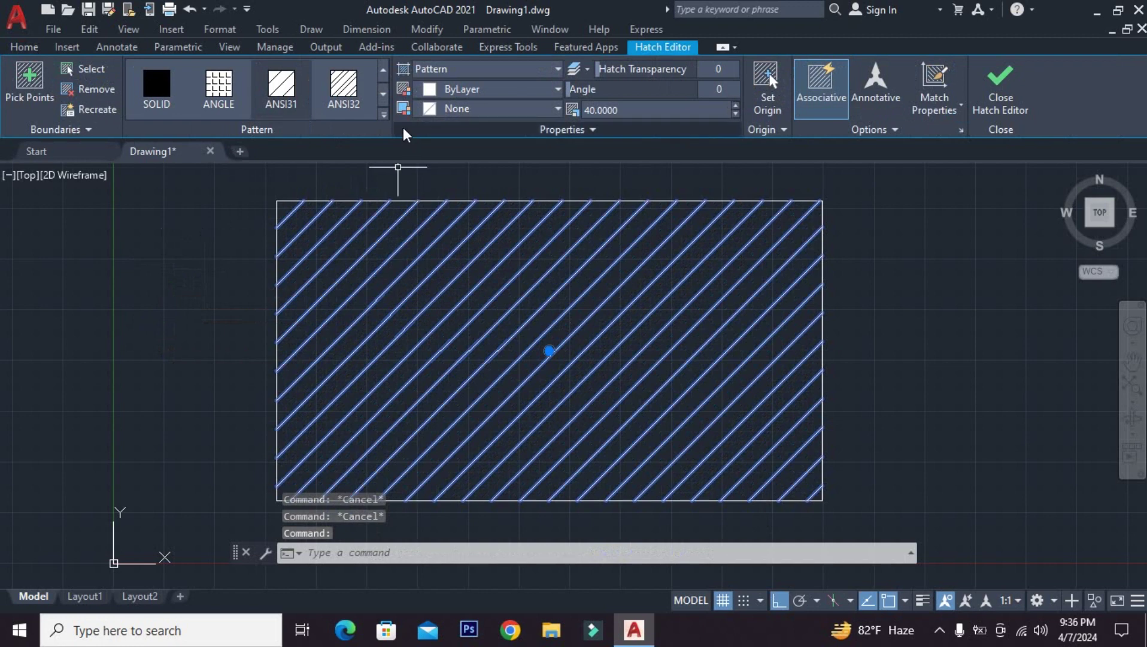
# - Scroll the expanded pattern gallery down to the GR_ gradient entries
pyautogui.click(383, 113)
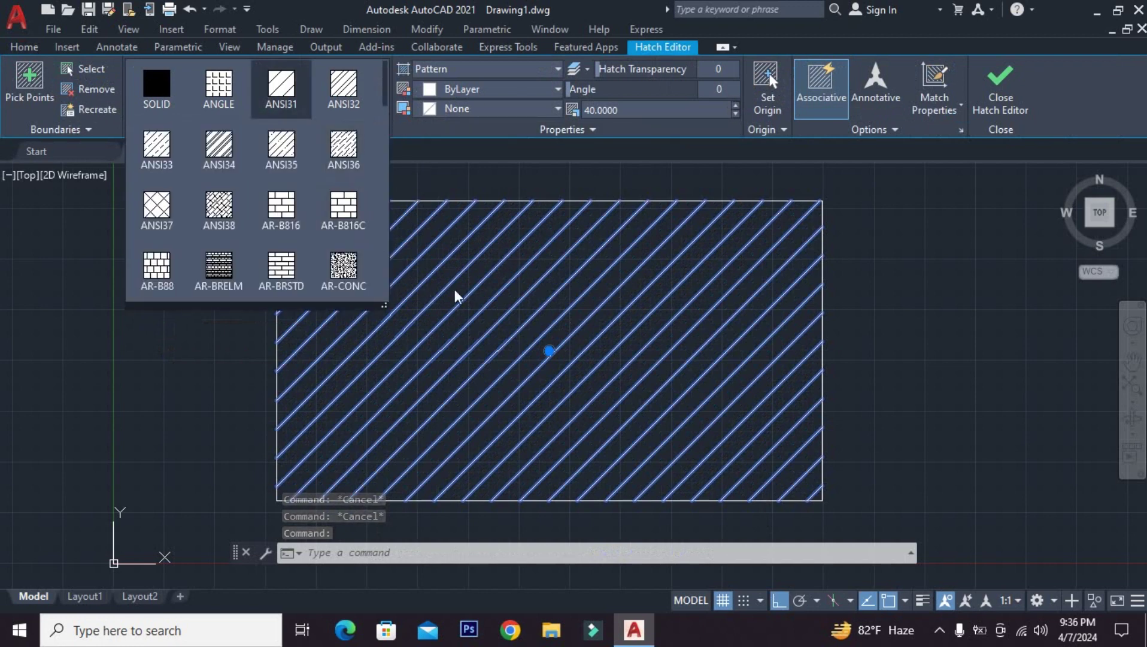
pyautogui.scroll(-4, 330, 248)
pyautogui.scroll(-3, 342, 203)
pyautogui.scroll(-1, 322, 220)
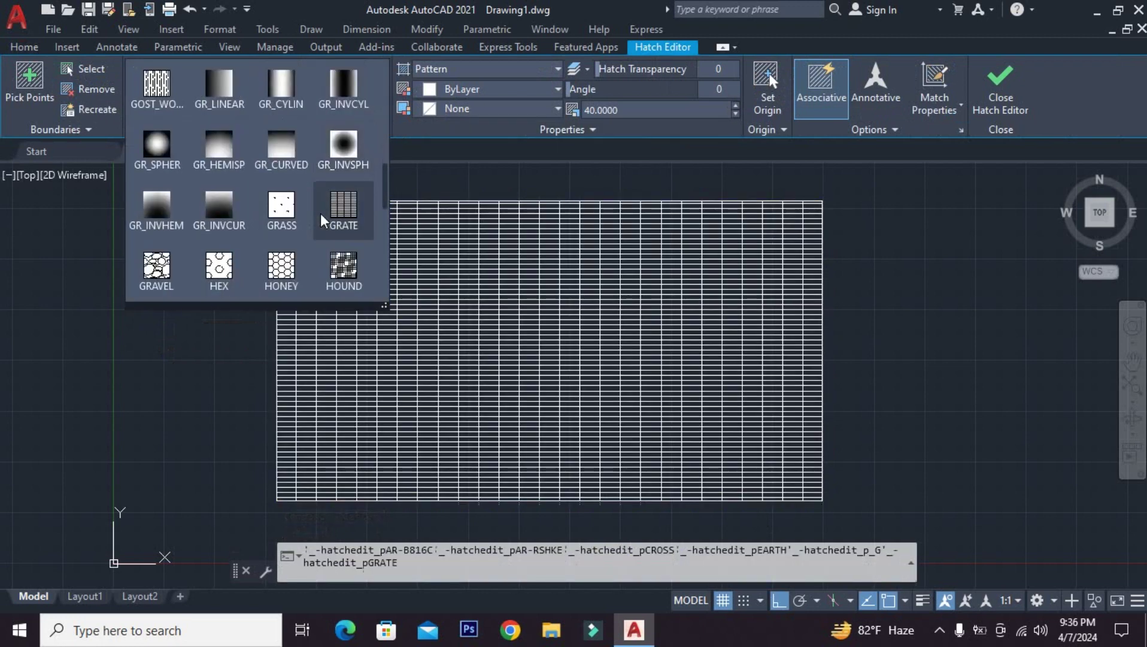
pyautogui.scroll(2, 263, 216)
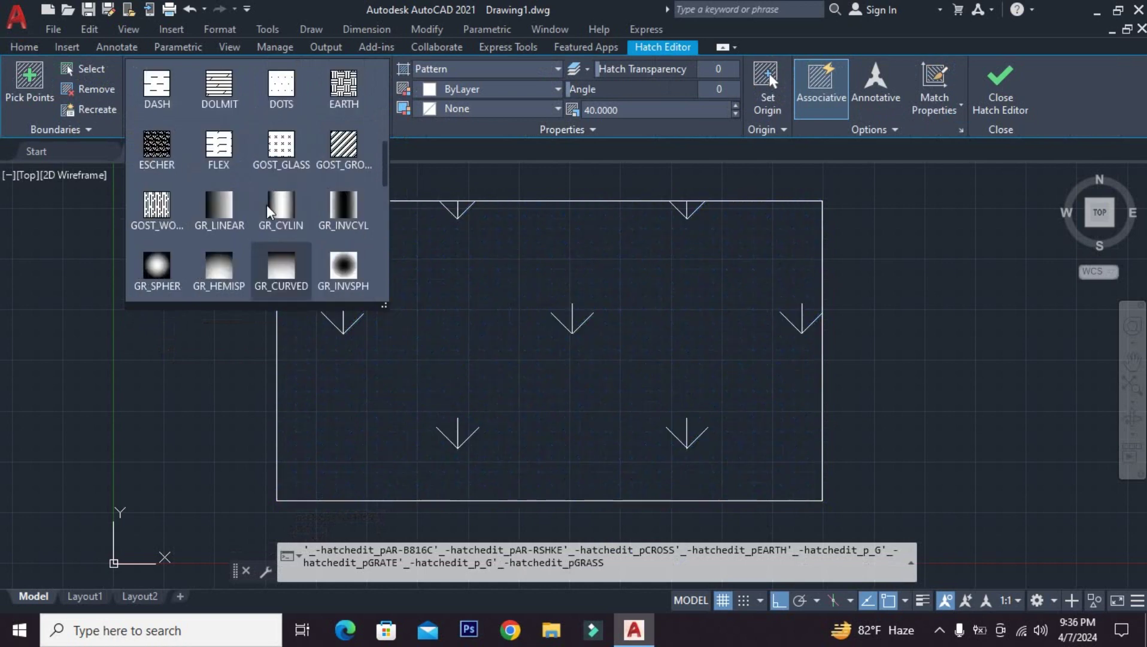
pyautogui.scroll(-4, 264, 216)
pyautogui.scroll(-3, 263, 215)
pyautogui.scroll(-1, 263, 216)
pyautogui.scroll(10, 278, 222)
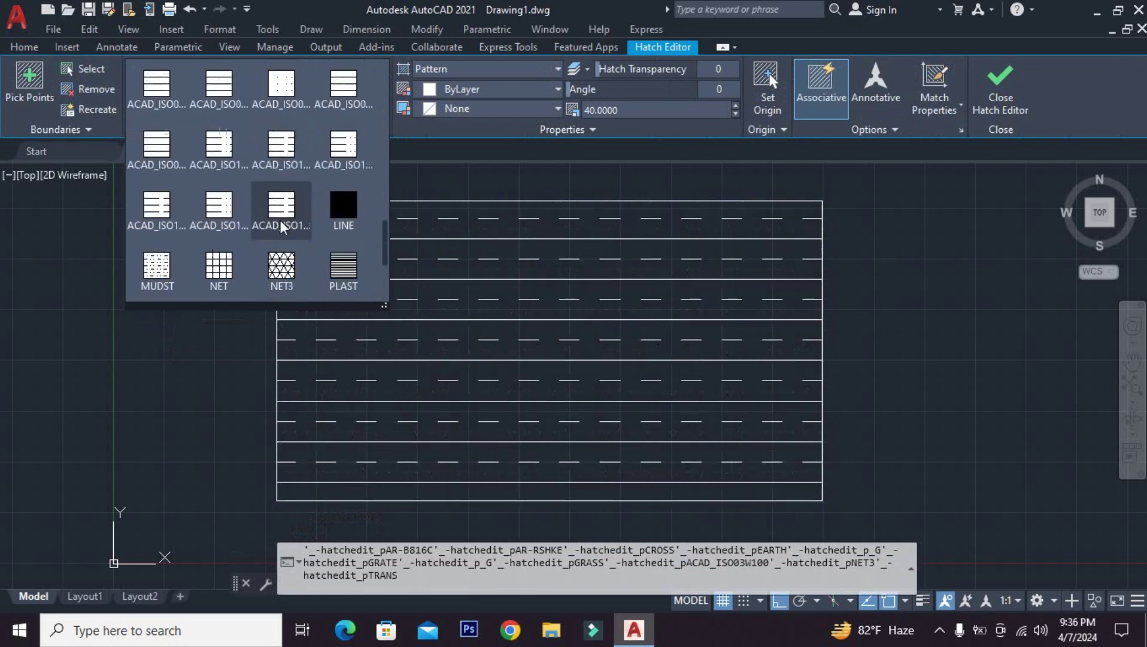
pyautogui.scroll(-5, 279, 222)
pyautogui.scroll(1, 279, 222)
pyautogui.scroll(1, 275, 197)
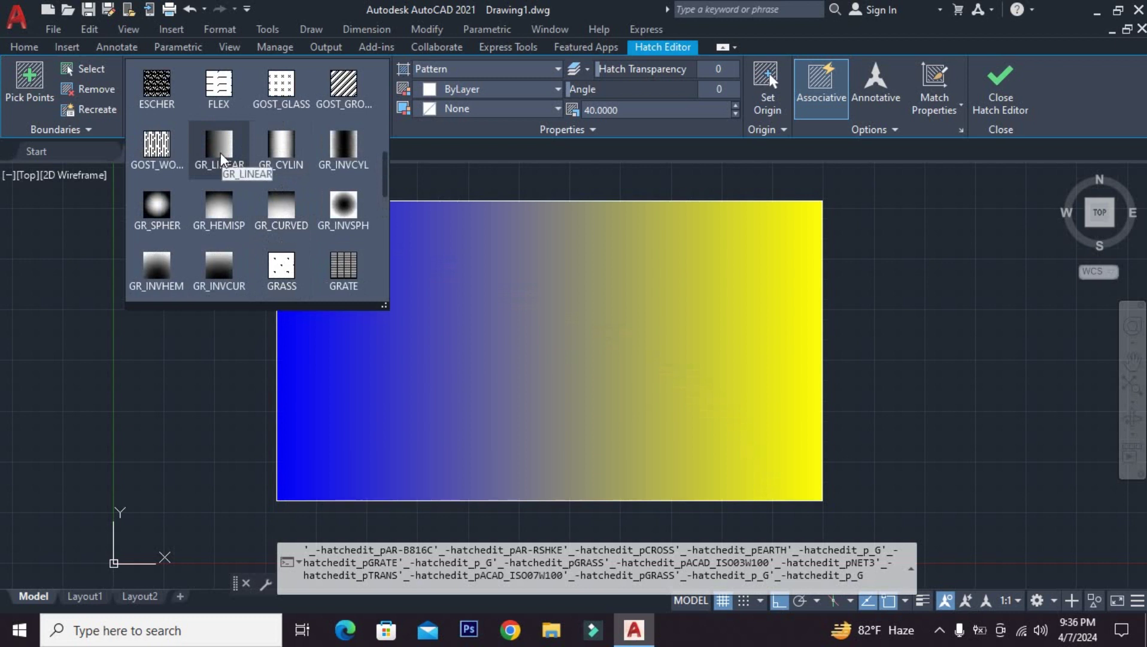
# - Apply the GR_LINEAR gradient fill to the rectangle's hatch and reselect it
pyautogui.click(193, 149)
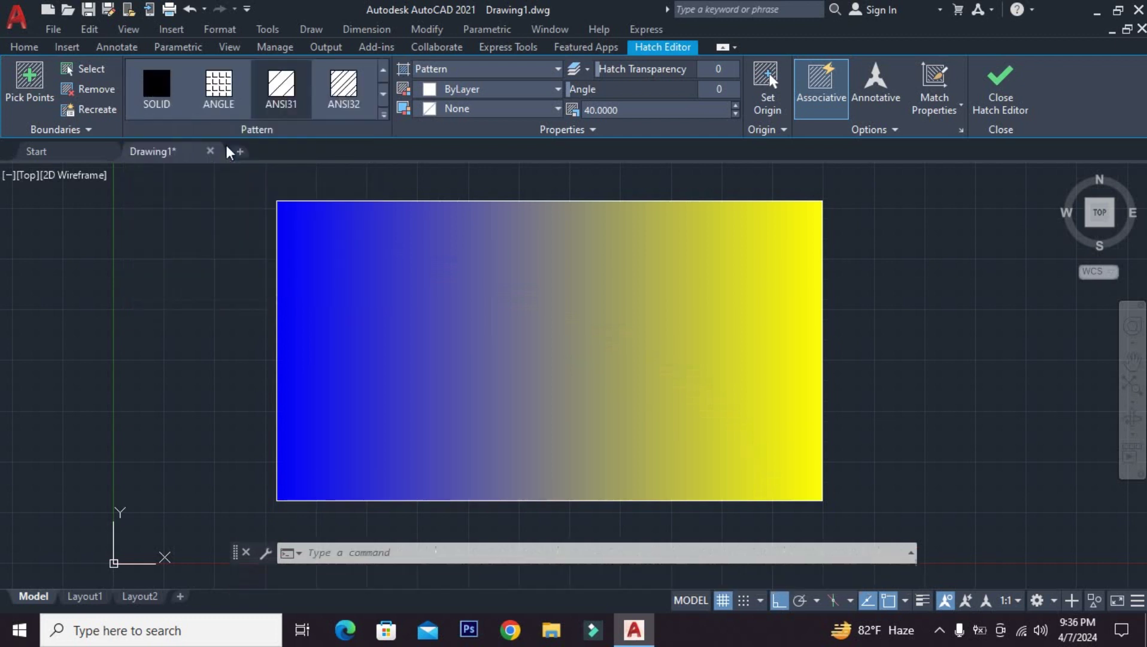
pyautogui.click(635, 379)
pyautogui.click(605, 358)
pyautogui.click(343, 87)
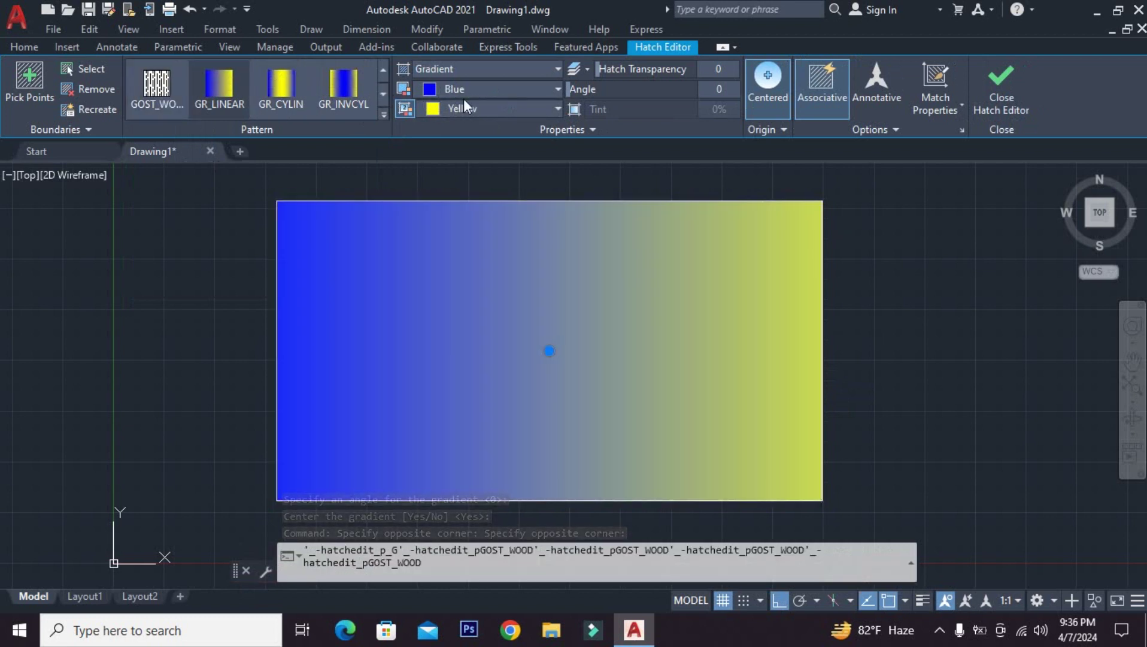
# - Set gradient Color 1 to red (205,32,39), briefly trying magenta for Color 2
pyautogui.click(430, 89)
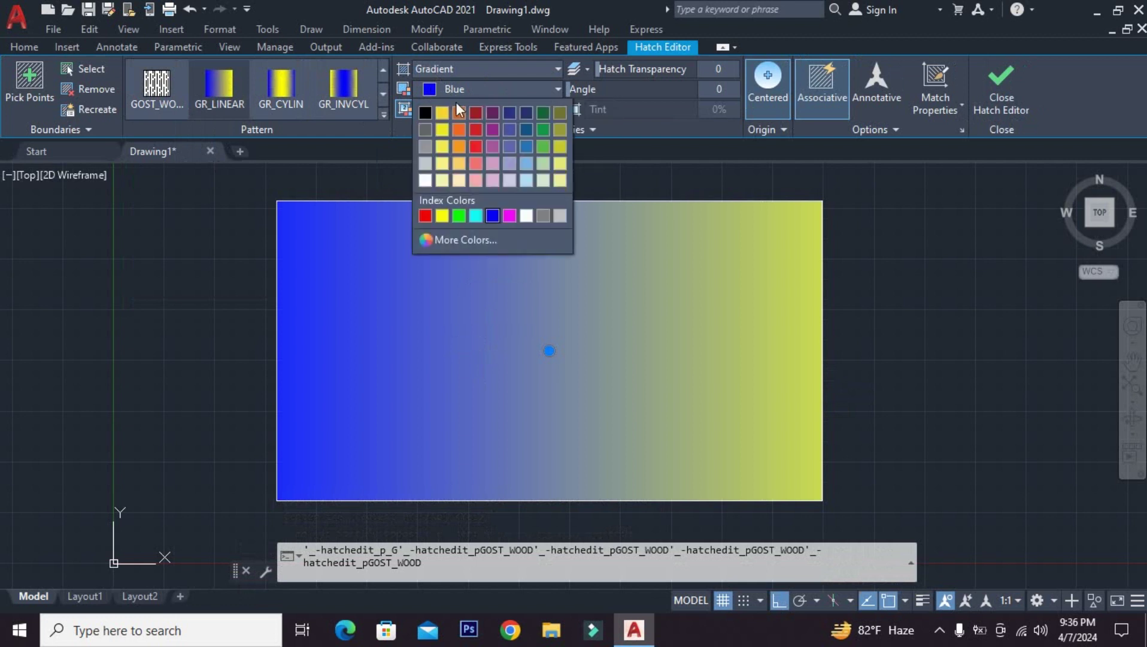
pyautogui.click(474, 133)
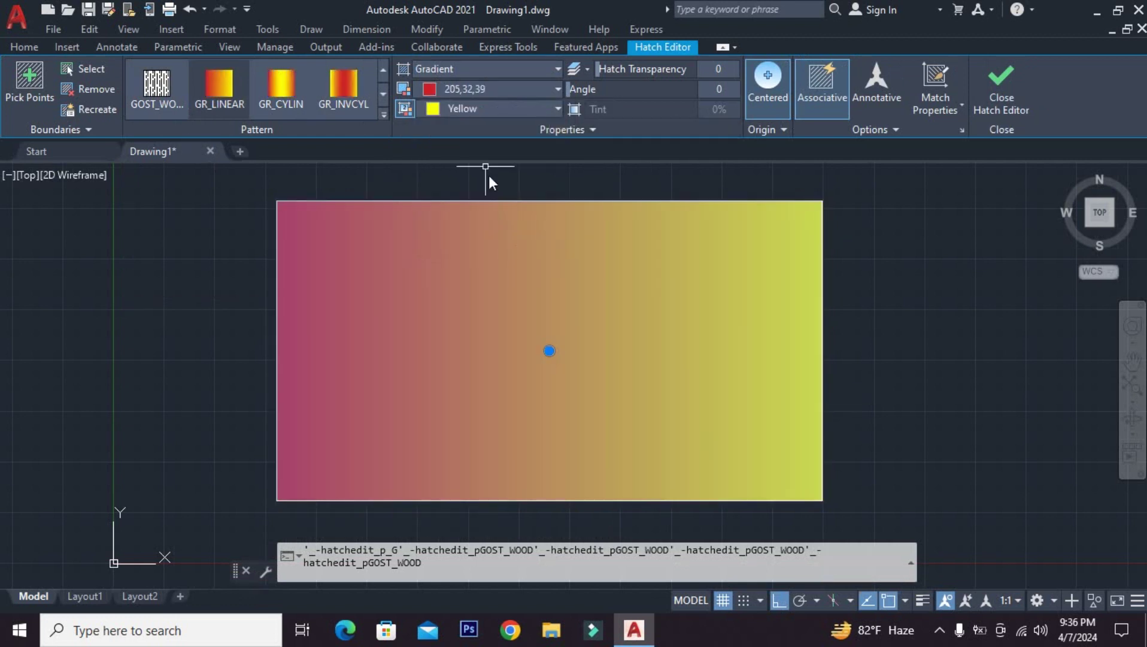
pyautogui.click(496, 112)
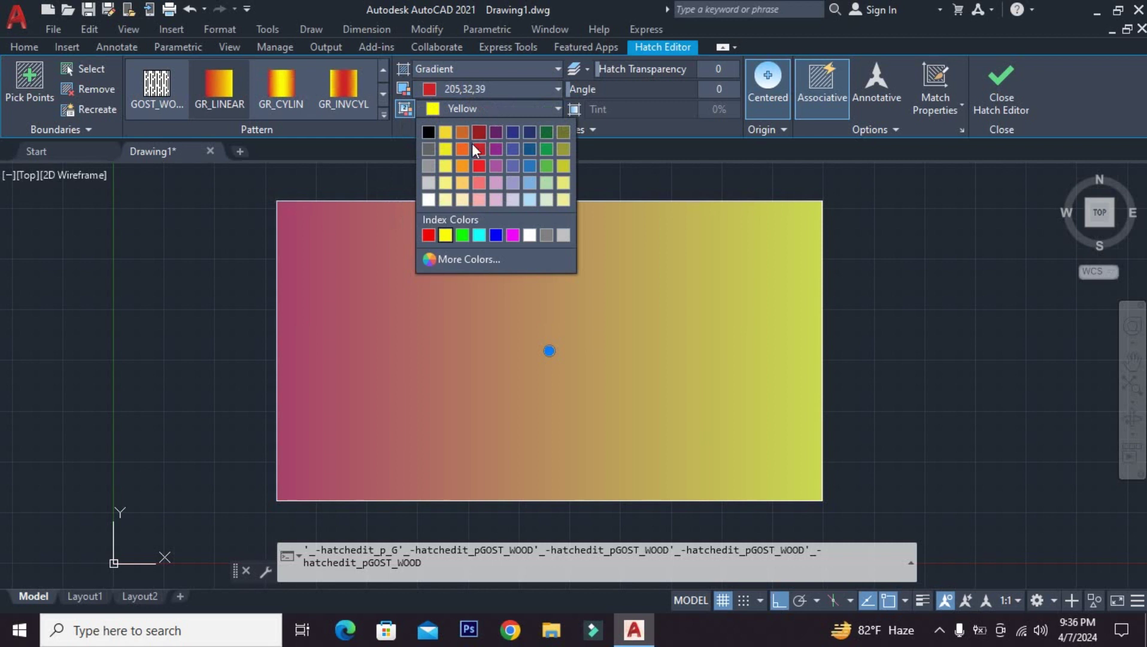
pyautogui.click(513, 235)
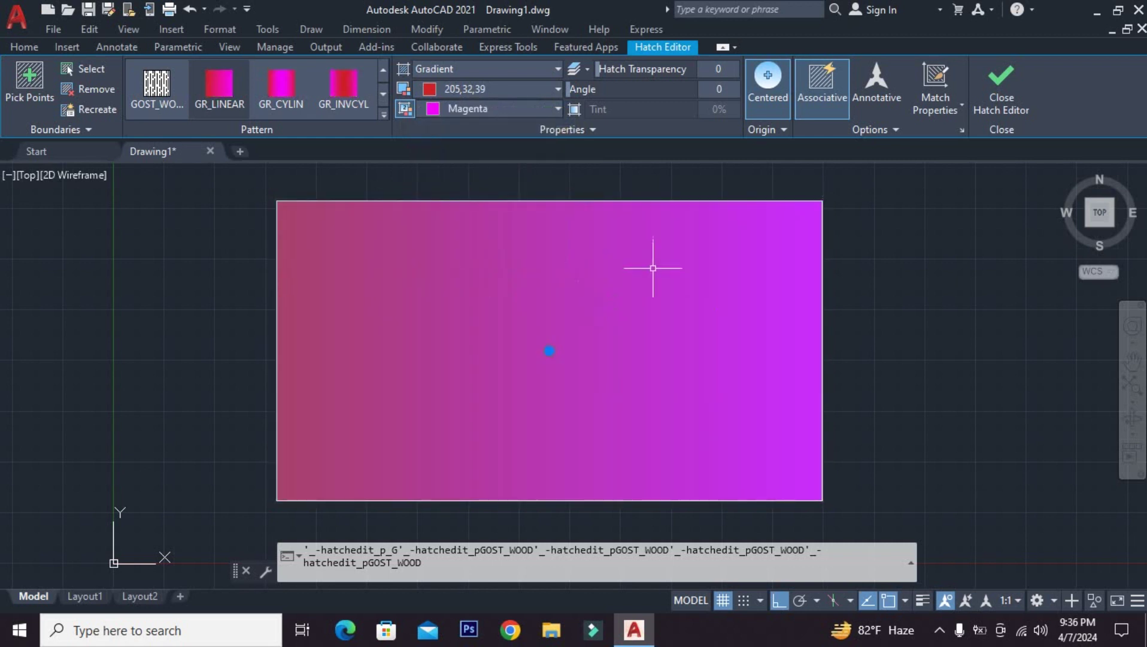
pyautogui.press('Escape')
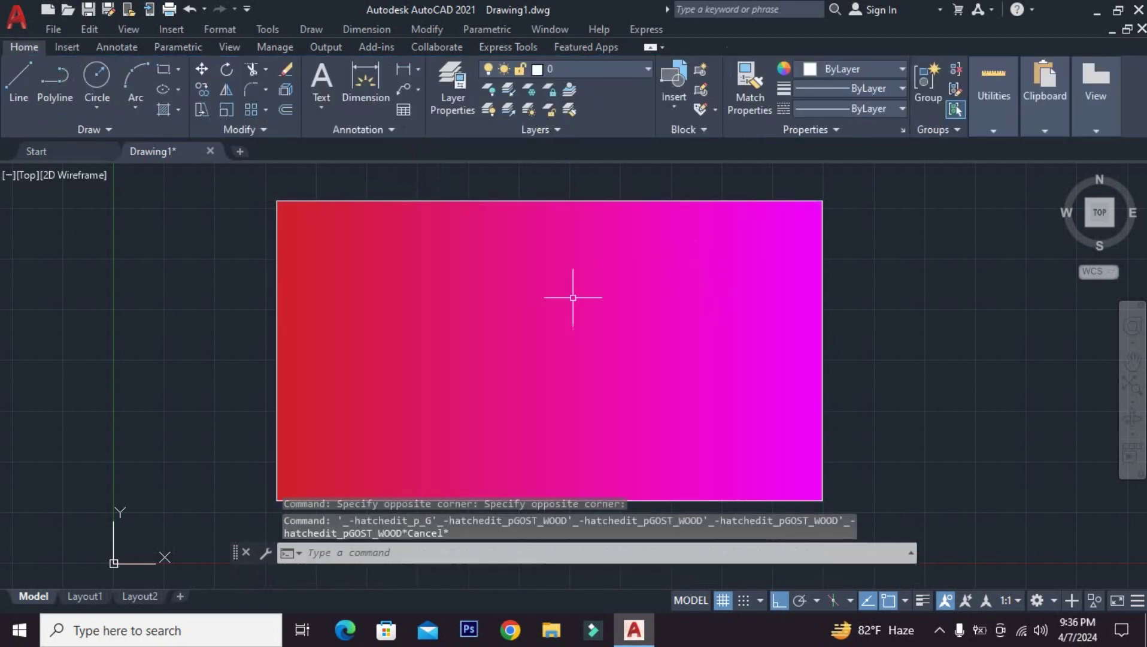
# - Reselect the gradient and change Color 2 to pale yellow (244,238,81)
pyautogui.click(584, 226)
pyautogui.click(582, 297)
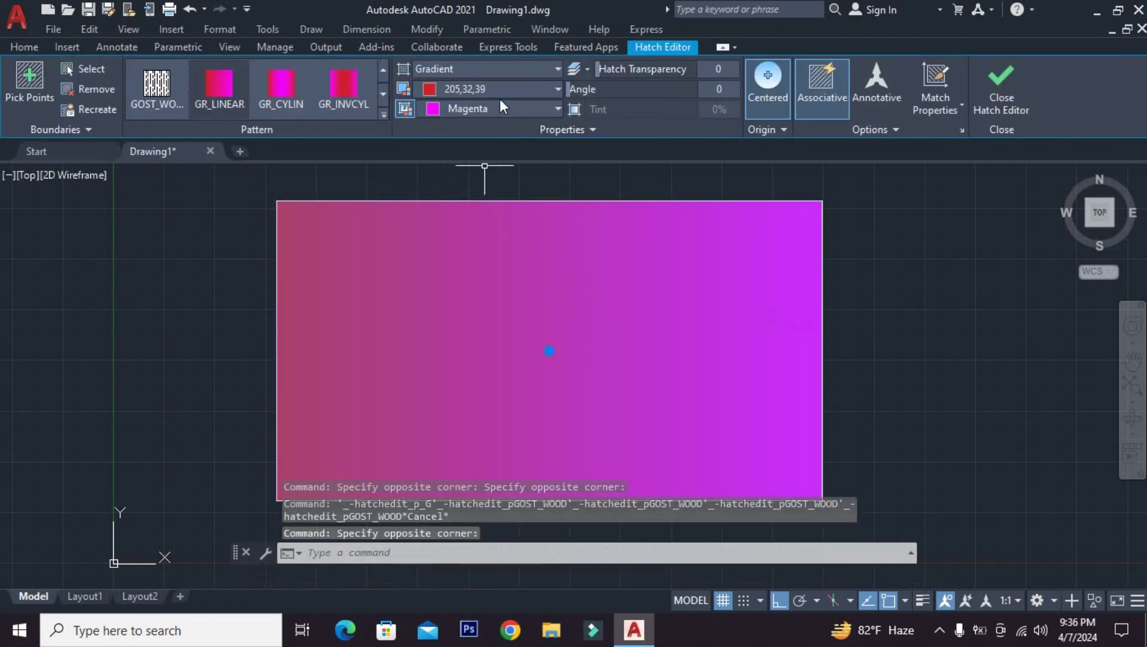
pyautogui.click(501, 105)
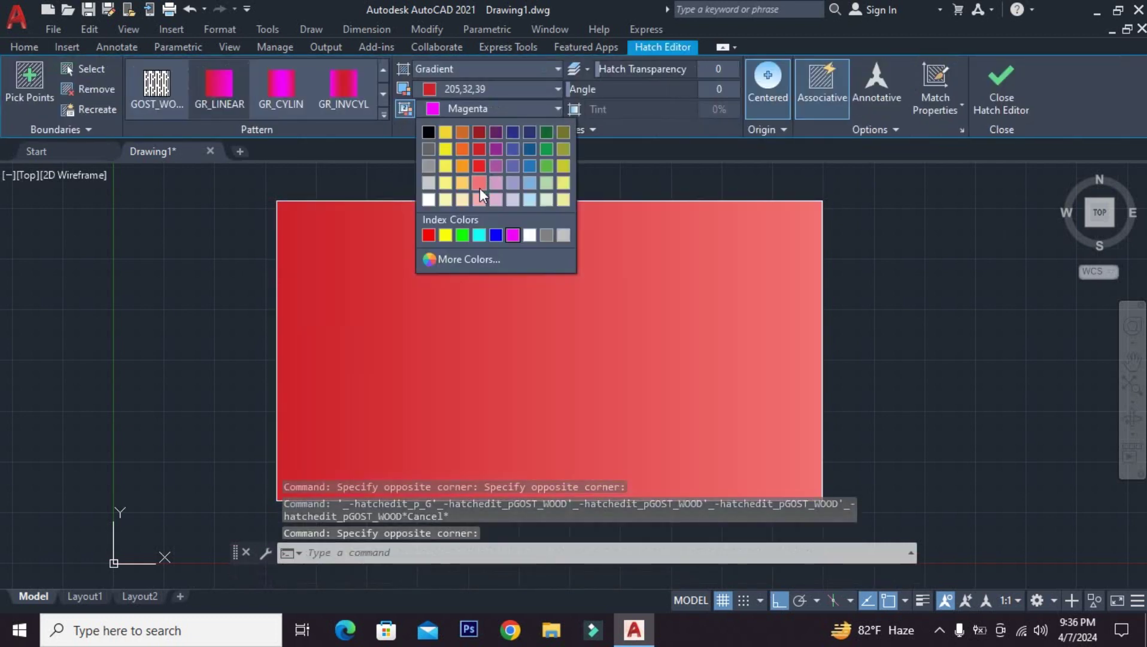
pyautogui.click(444, 168)
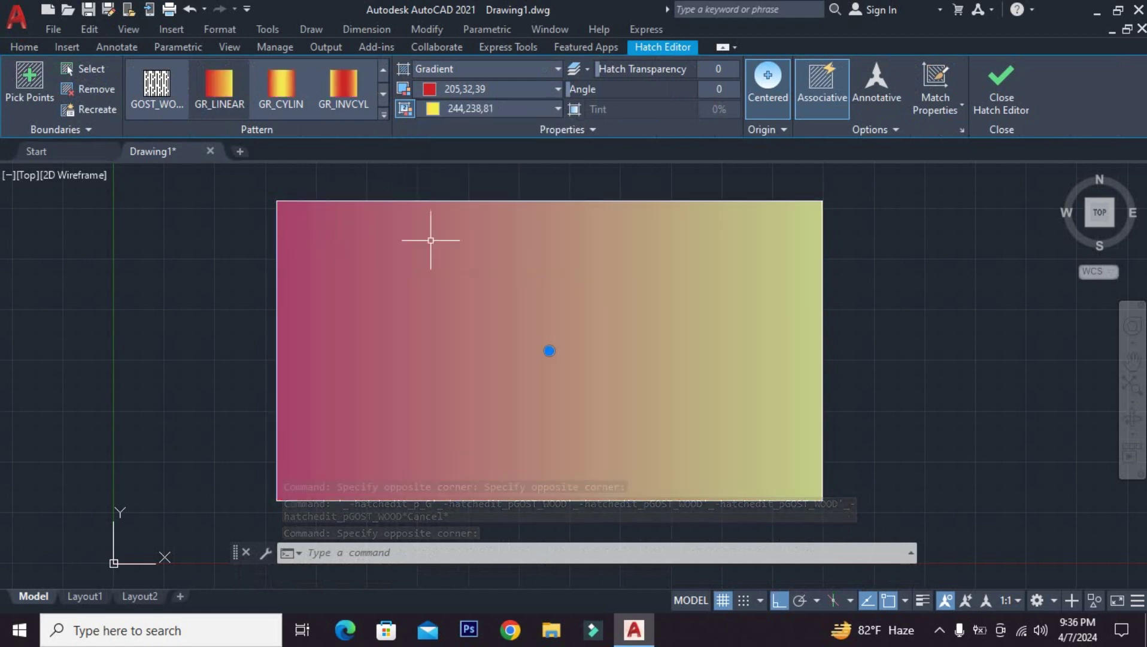
pyautogui.press('Escape')
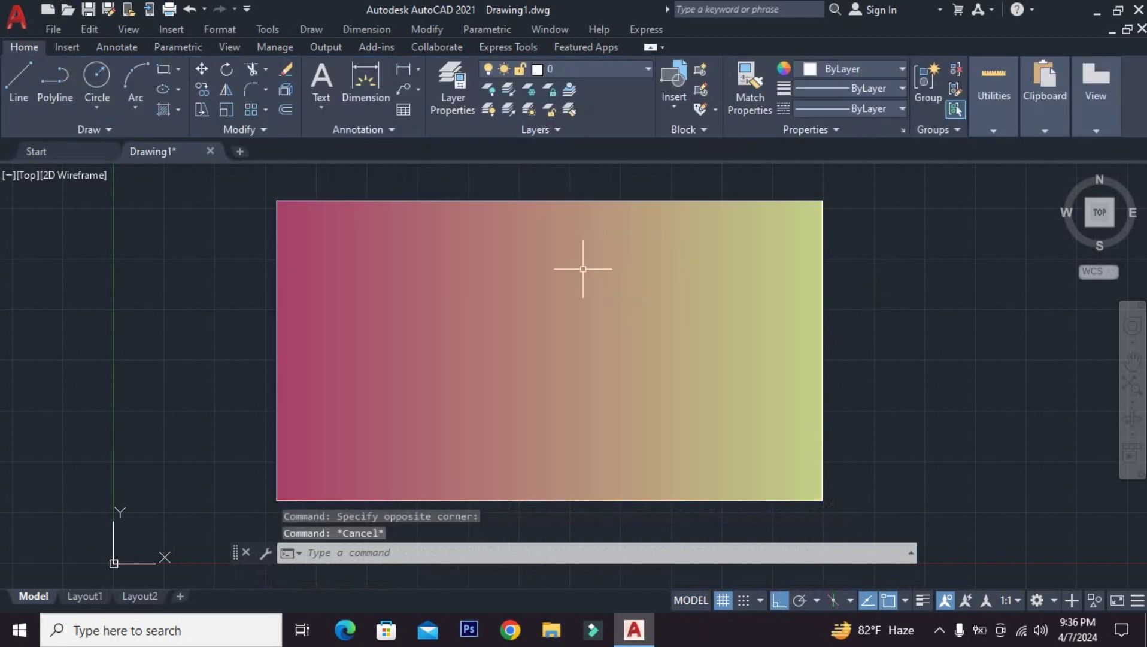
# - Swap the gradient for the HONEY honeycomb pattern and pan it to the left
pyautogui.click(558, 297)
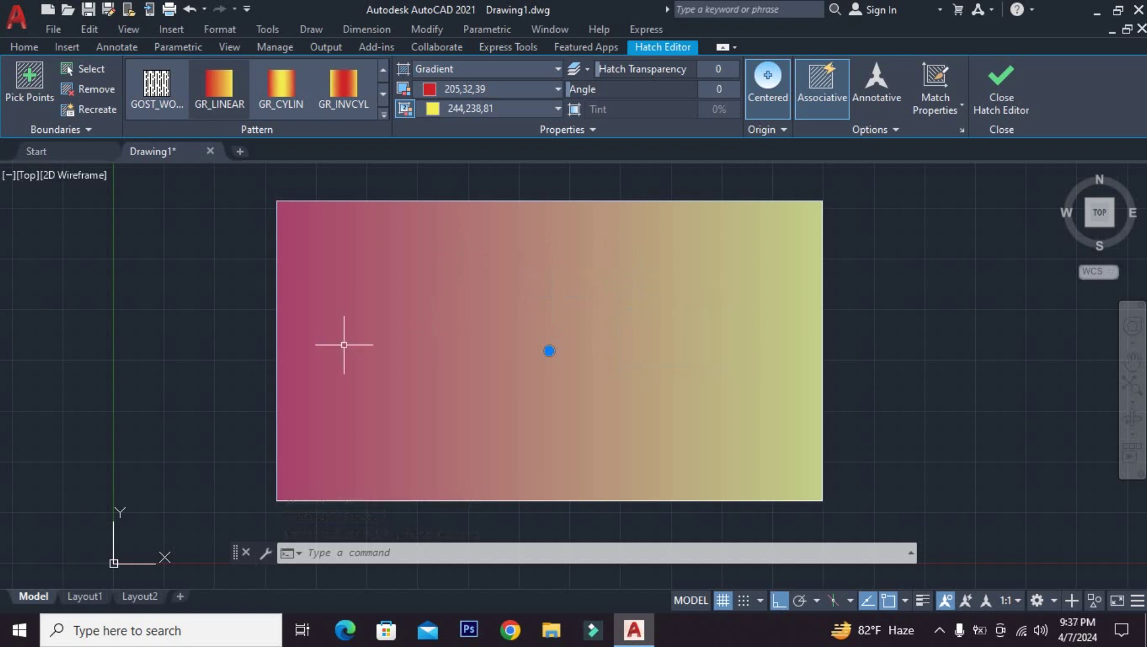
pyautogui.click(382, 115)
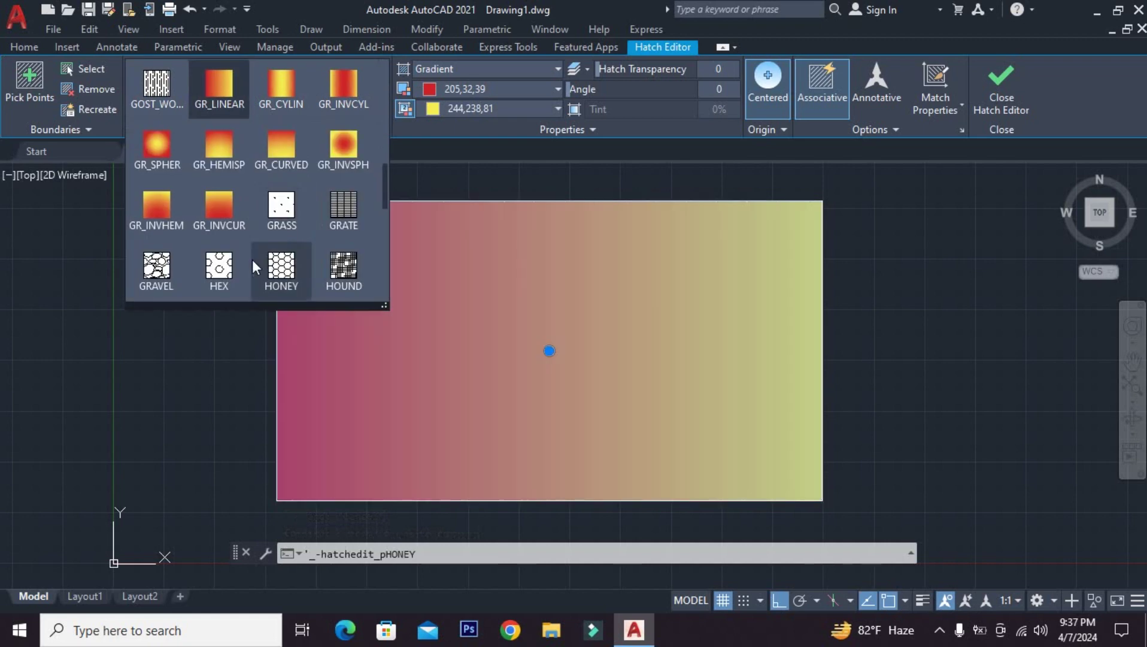
pyautogui.click(281, 266)
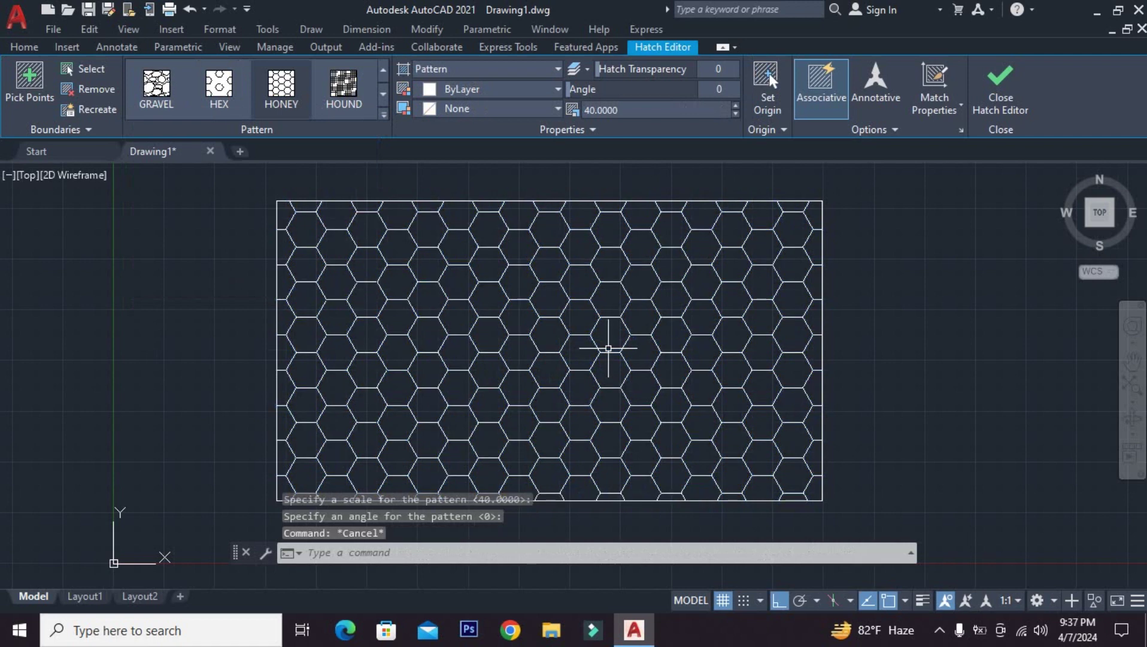
pyautogui.press('Escape')
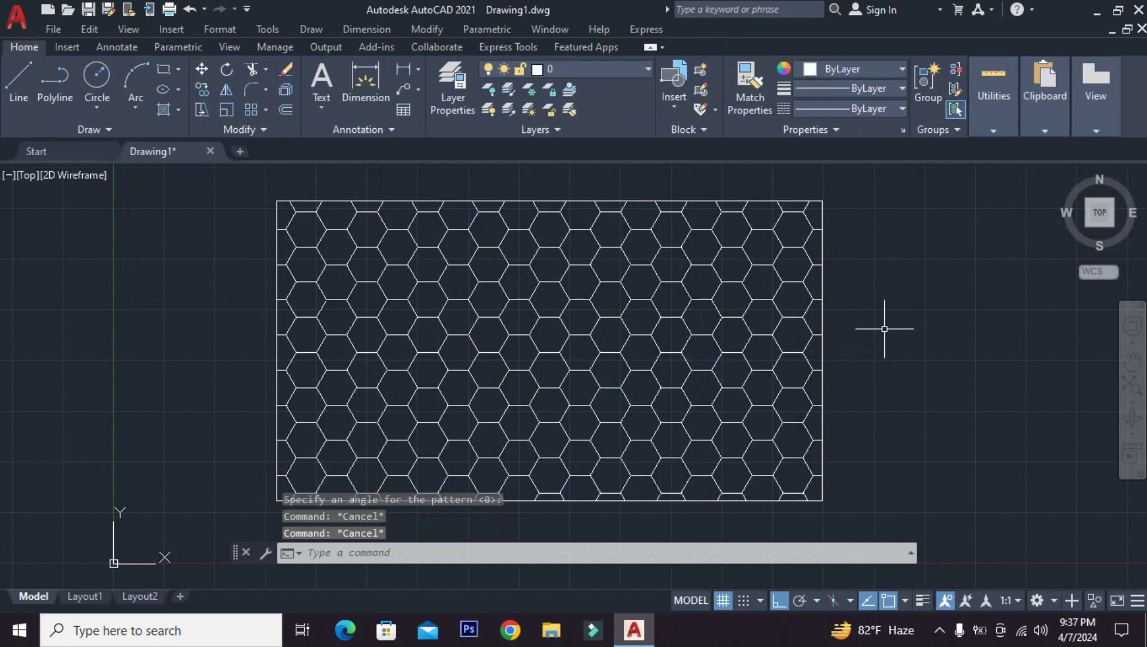
pyautogui.scroll(-2, 592, 326)
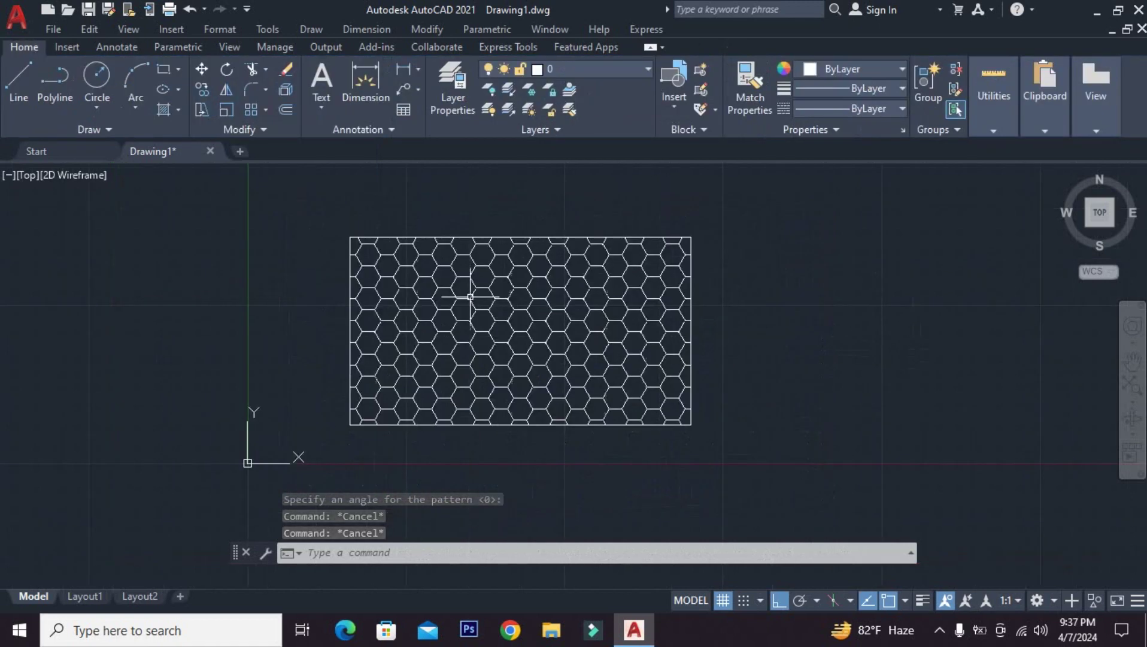
pyautogui.moveTo(473, 231)
pyautogui.mouseDown(button='middle')
pyautogui.moveTo(515, 332)
pyautogui.moveTo(359, 342)
pyautogui.mouseUp(button='middle')
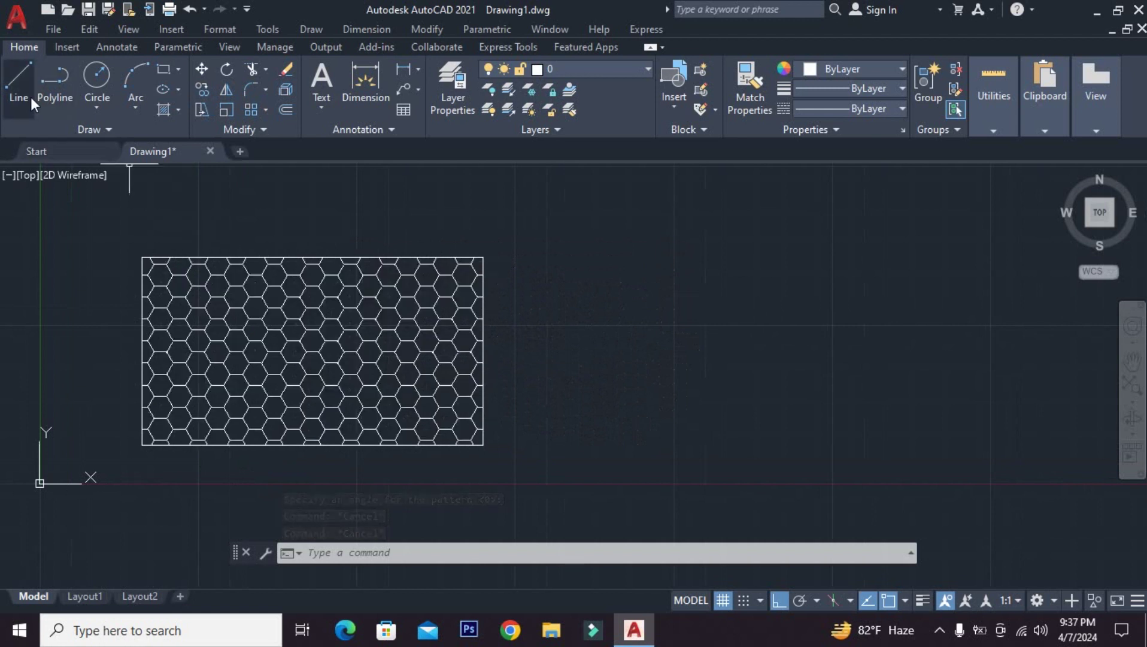
# - Draw a second rectangle beside the honeycomb-hatched one
pyautogui.click(172, 75)
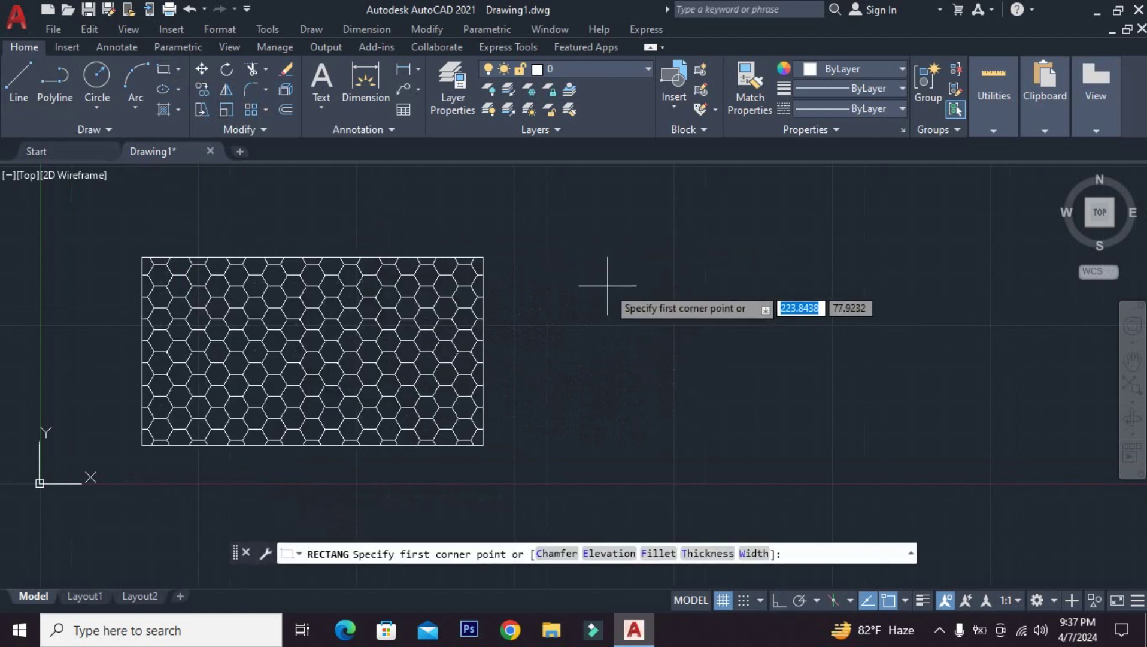
pyautogui.click(591, 249)
pyautogui.press('Escape')
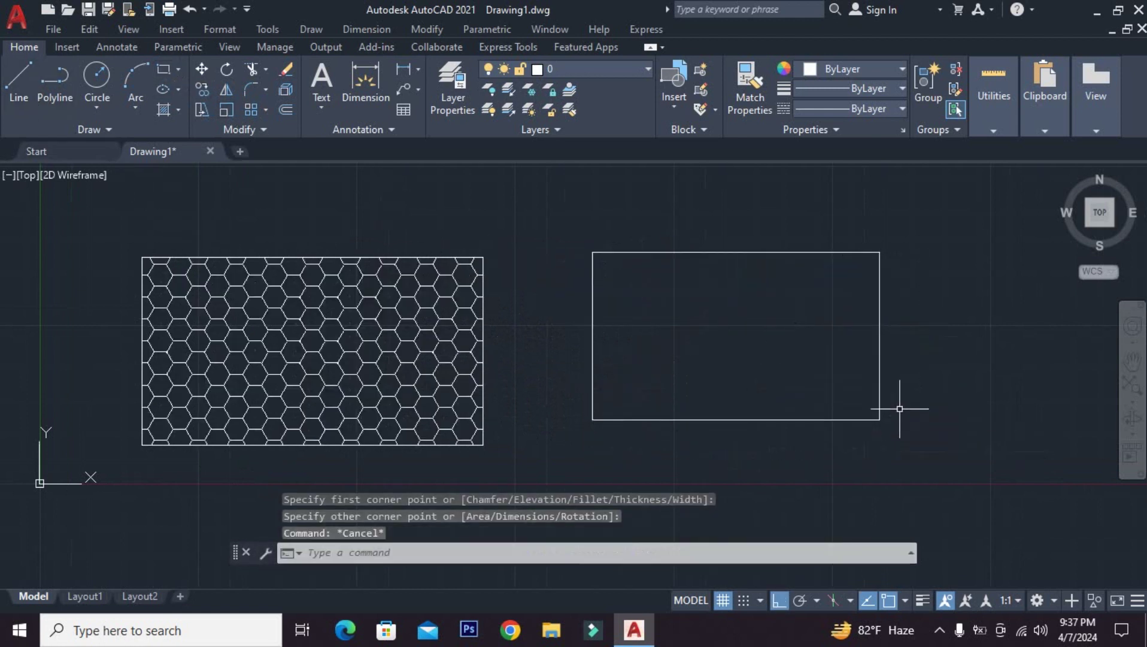
pyautogui.scroll(5, 865, 405)
# - Explode the new rectangle into separate lines and zoom to show both rectangles
pyautogui.click(862, 405)
pyautogui.write('x')
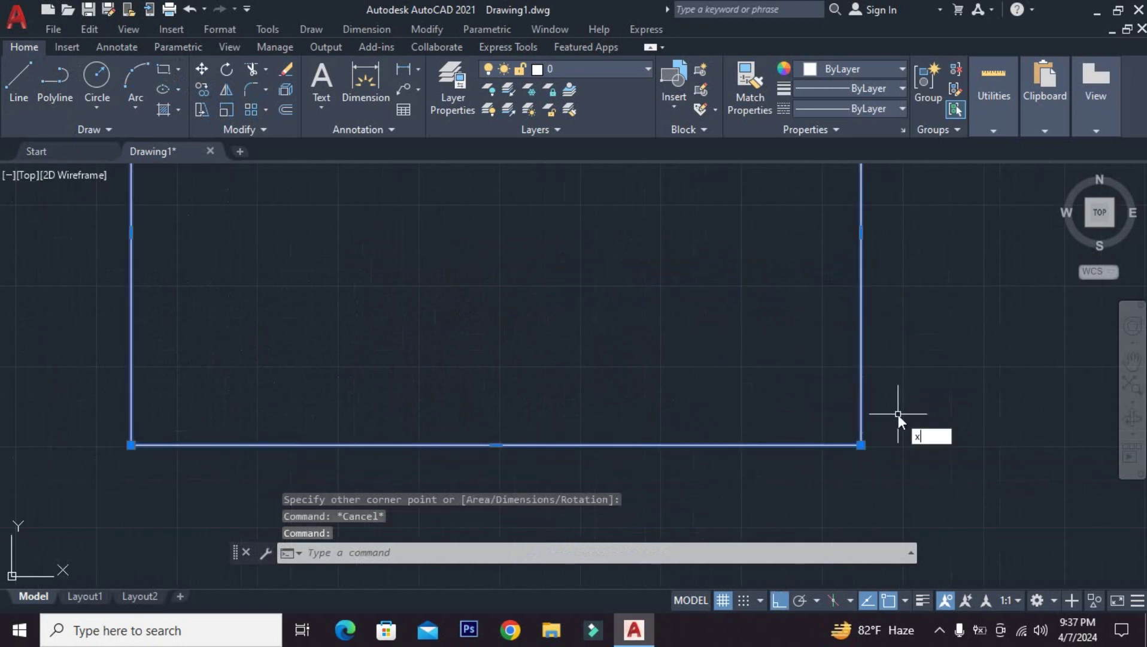
pyautogui.press('Return')
pyautogui.click(866, 394)
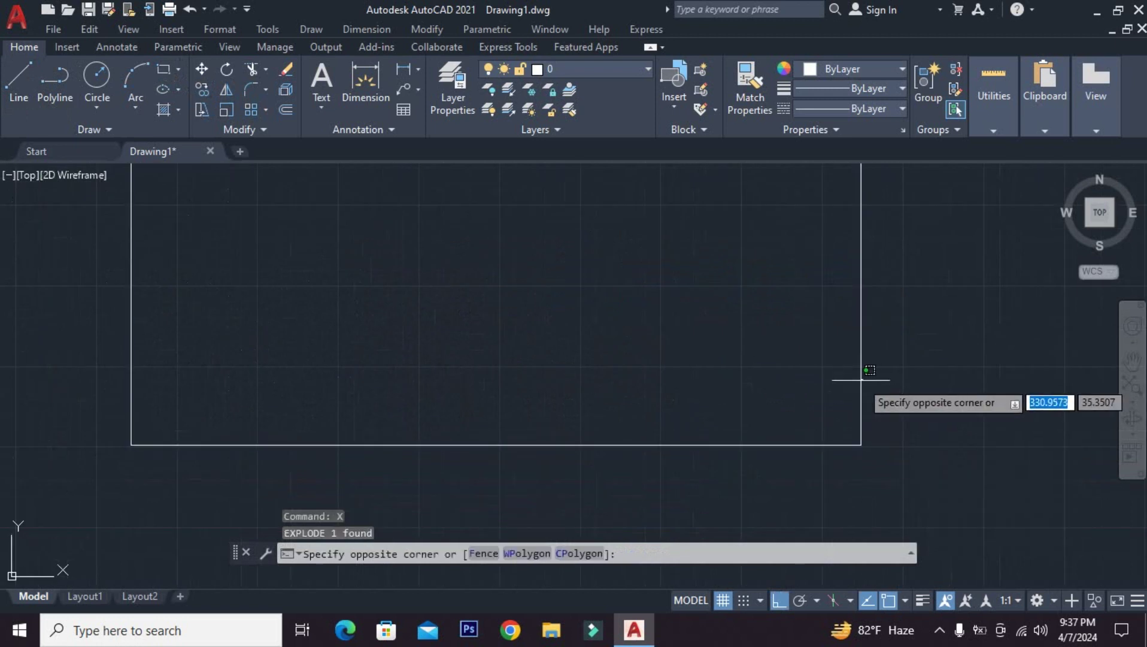
pyautogui.click(861, 445)
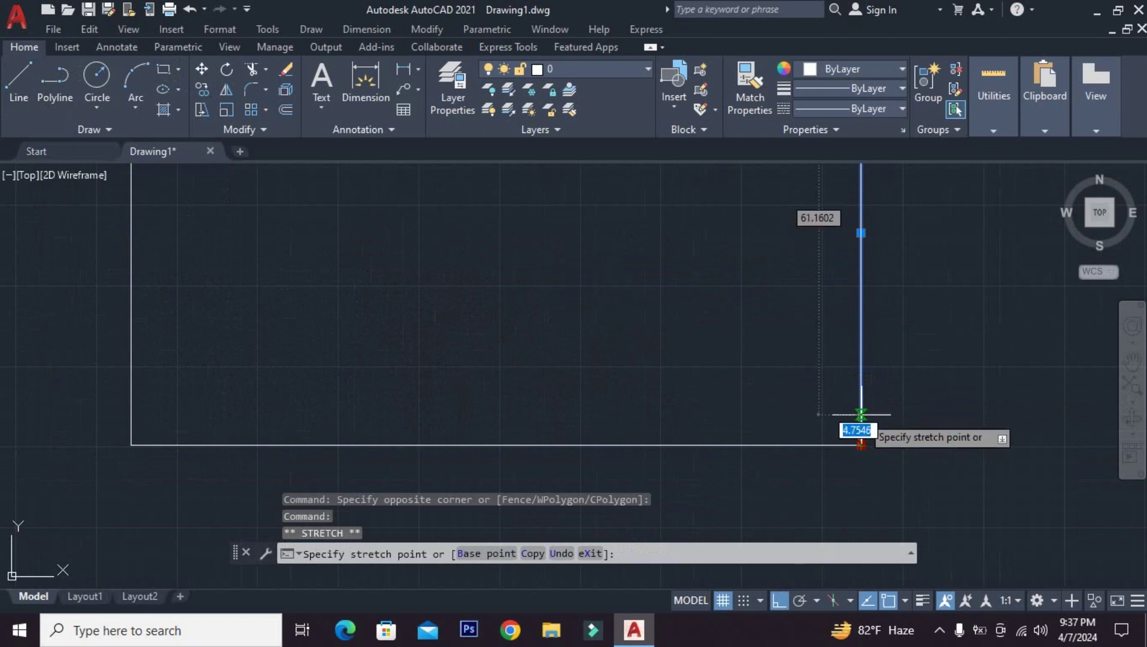
pyautogui.press('Escape')
pyautogui.press('Escape')
pyautogui.scroll(-2, 862, 434)
pyautogui.scroll(1, 862, 440)
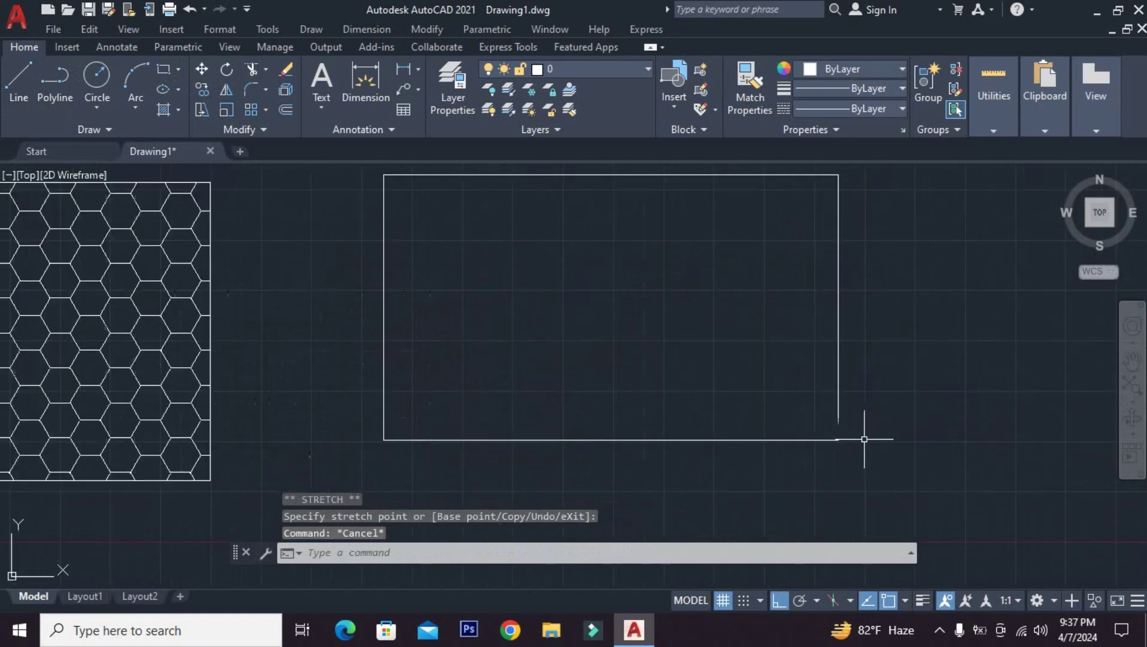
pyautogui.scroll(1, 838, 428)
pyautogui.scroll(-2, 829, 424)
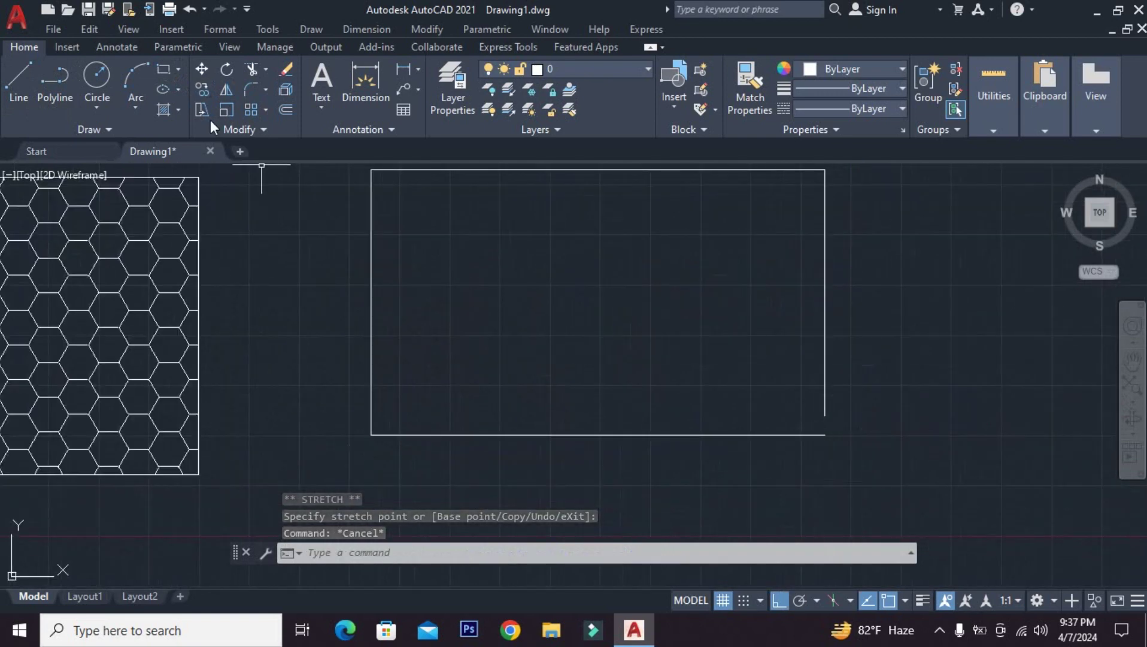
# - Try hatching the empty rectangle, dismiss the boundary error, and zoom to the lower-right gap
pyautogui.click(160, 111)
pyautogui.click(558, 275)
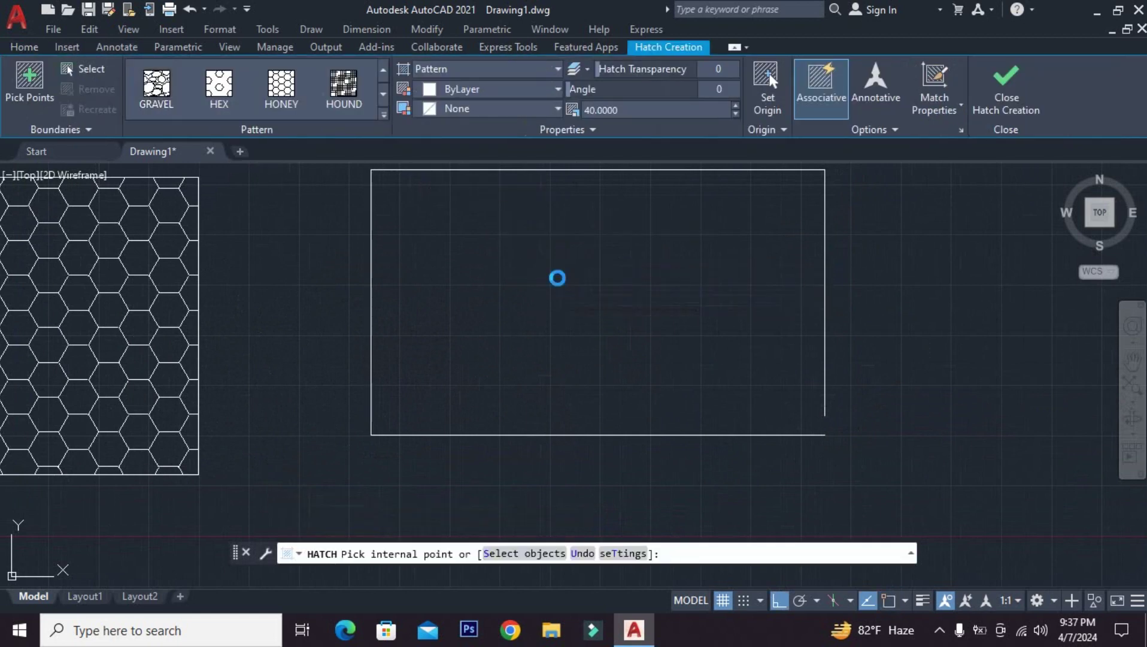
pyautogui.click(751, 183)
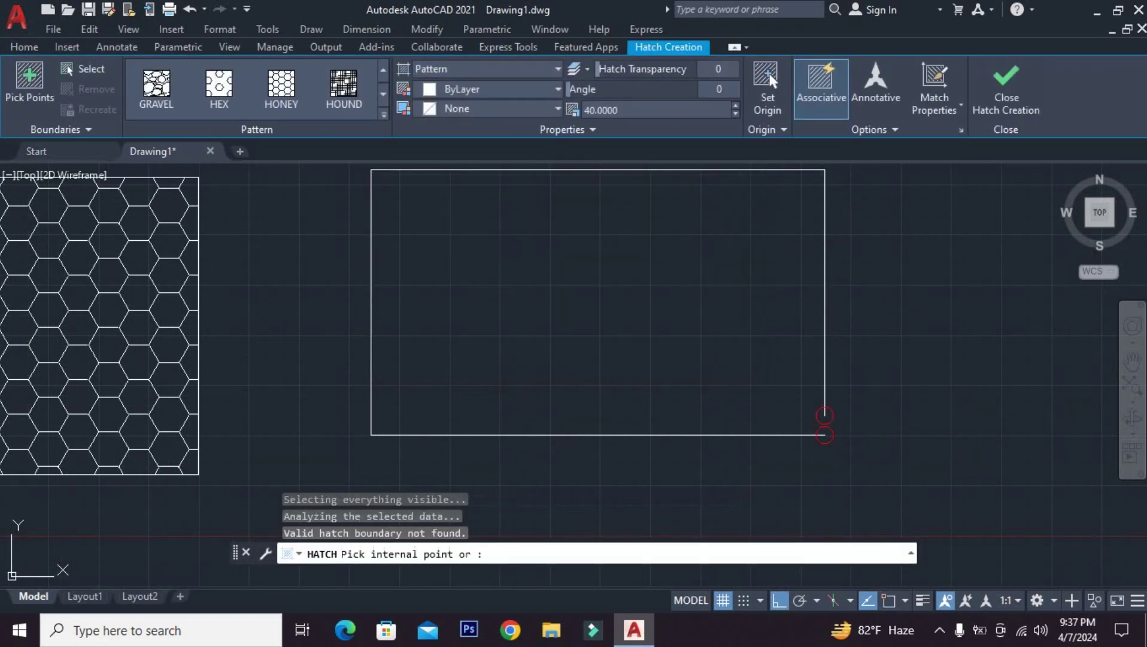
pyautogui.scroll(3, 828, 419)
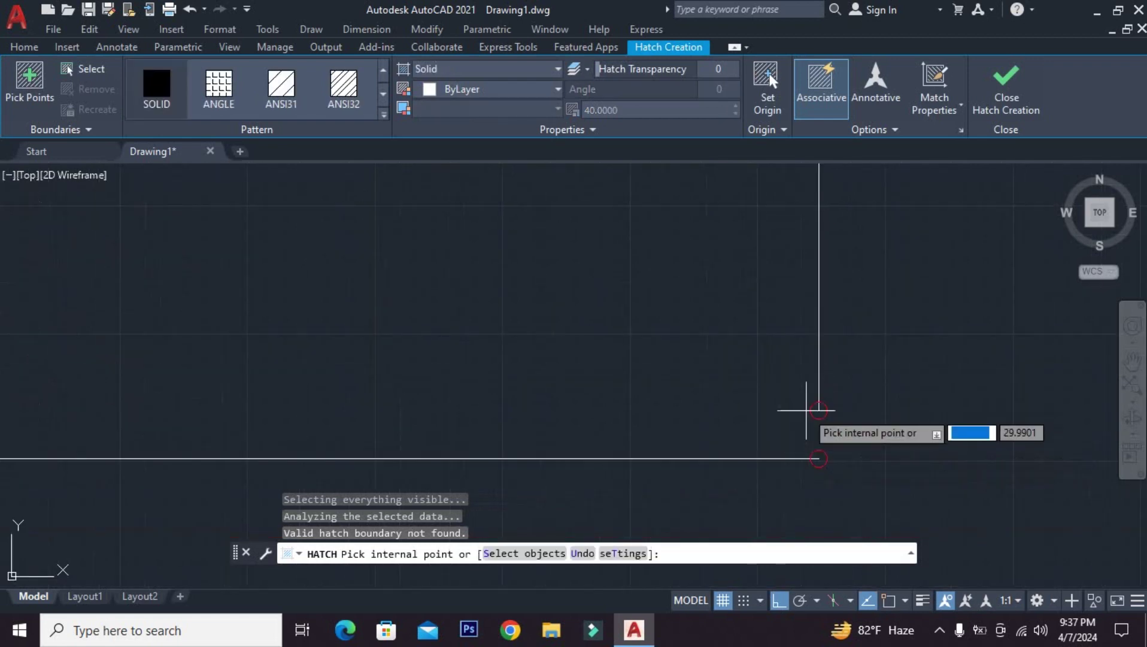
pyautogui.press('Escape')
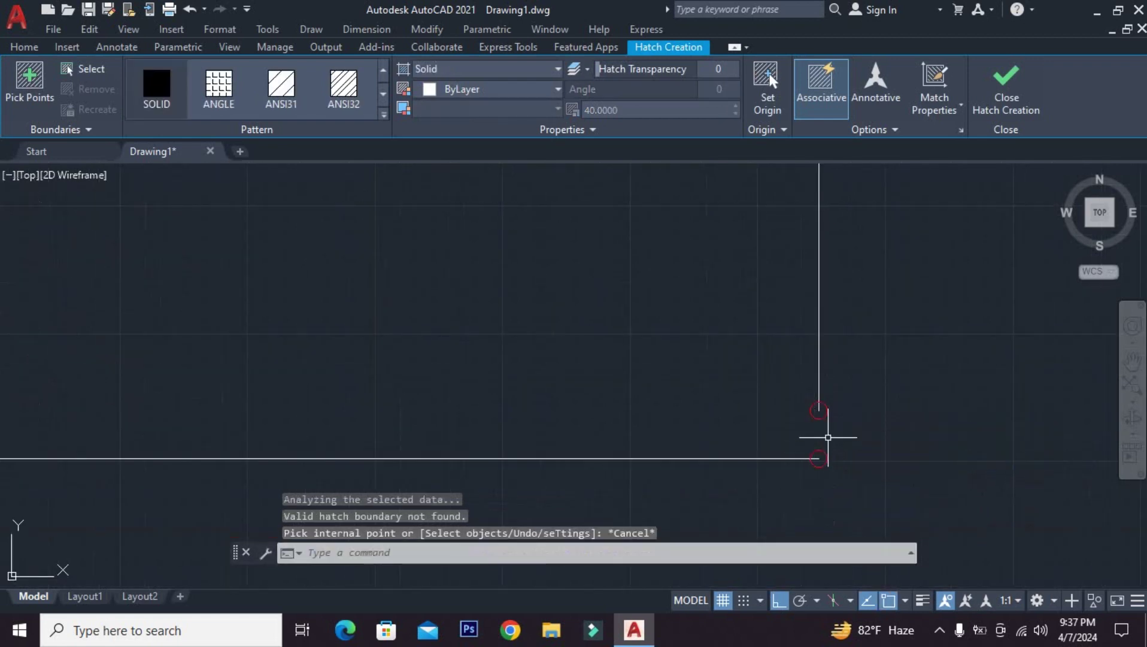
pyautogui.scroll(-4, 800, 412)
pyautogui.scroll(4, 794, 395)
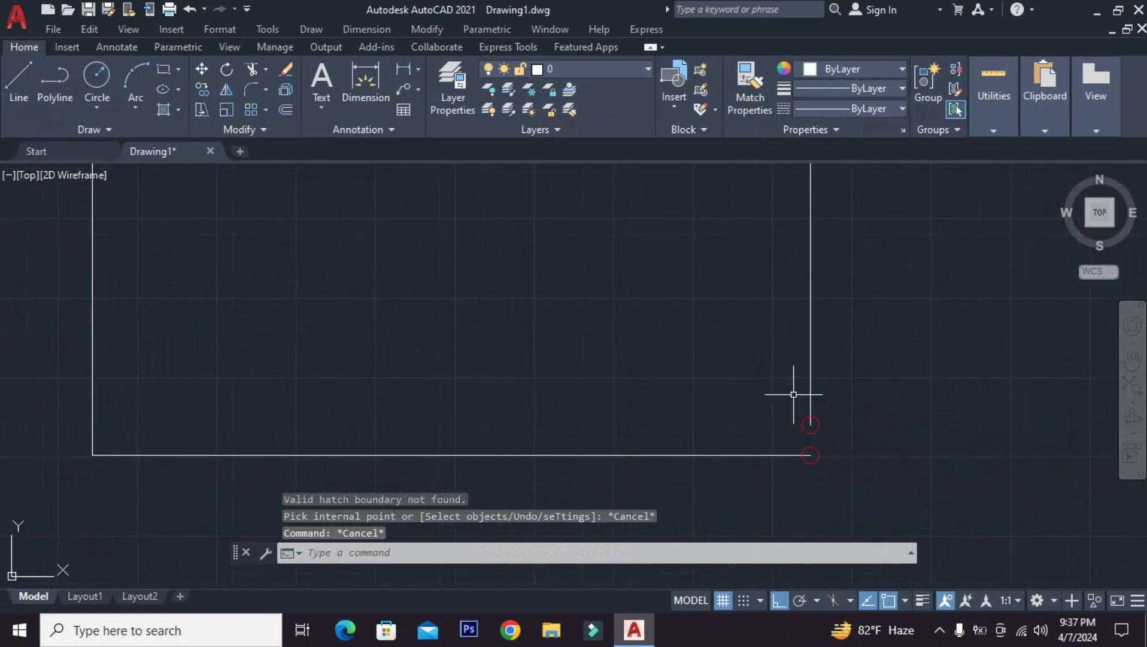
# - Extend the second rectangle's short right line down to close its bottom corner
pyautogui.moveTo(788, 427); pyautogui.dragTo(776, 410, button='middle')
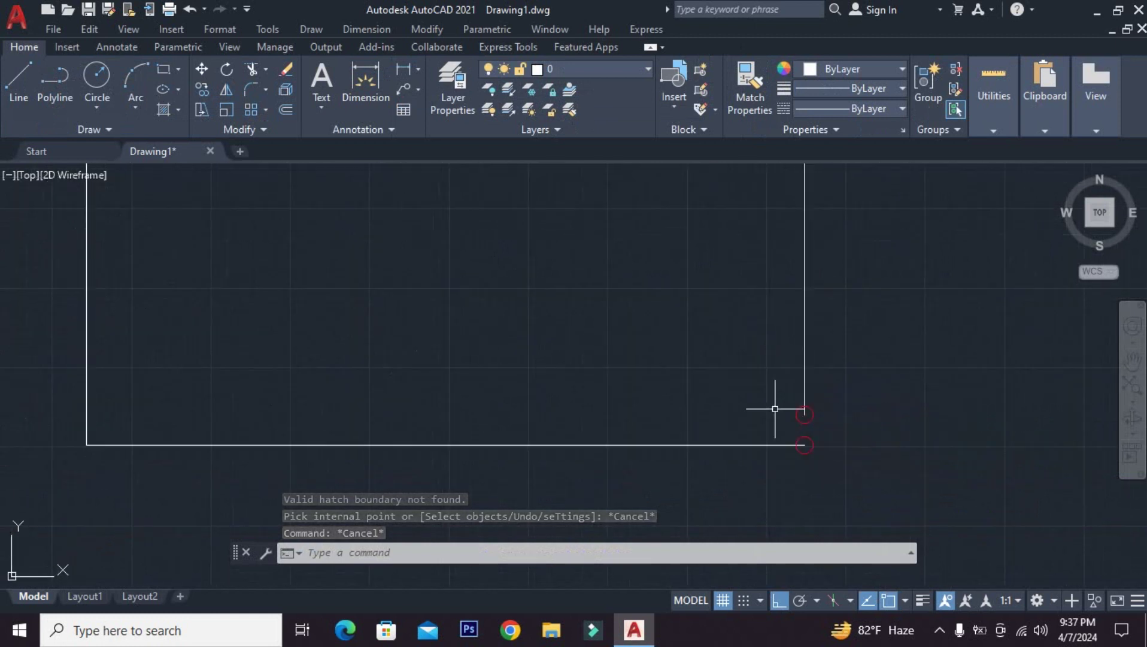
pyautogui.click(804, 383)
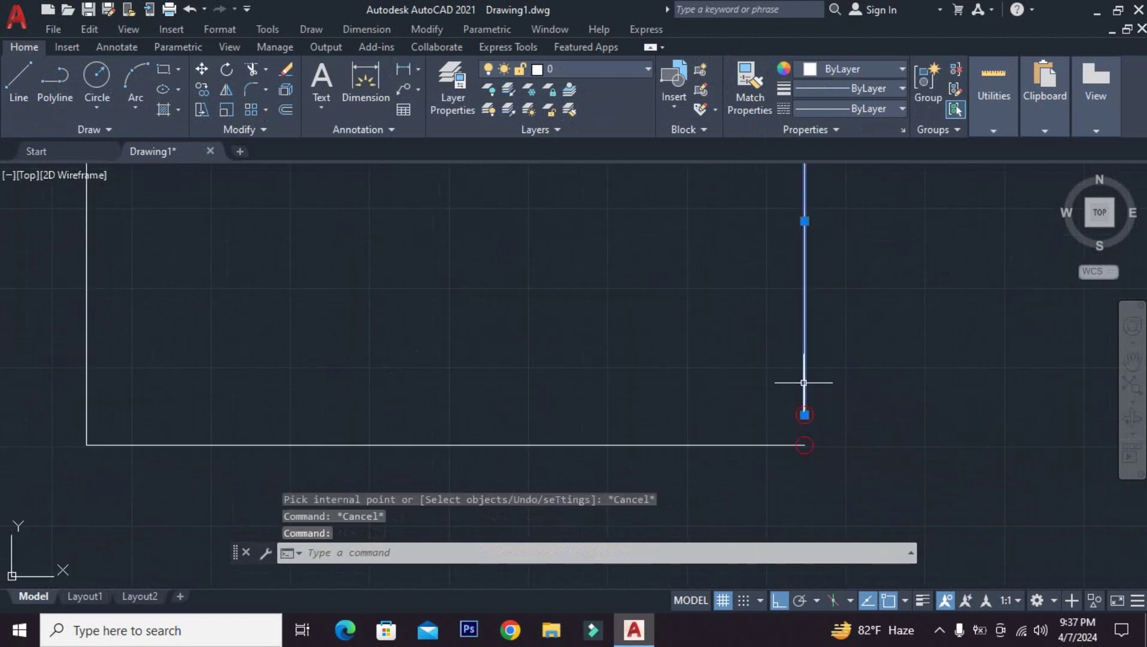
pyautogui.click(804, 415)
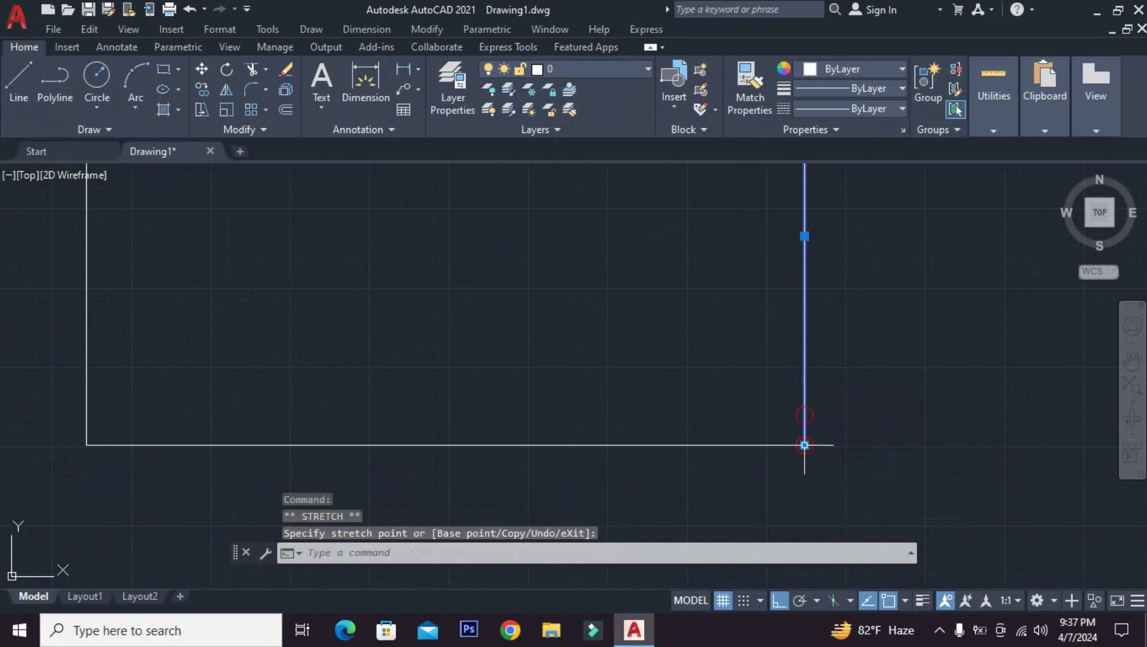
pyautogui.press('Escape')
pyautogui.scroll(-4, 853, 431)
pyautogui.scroll(2, 853, 434)
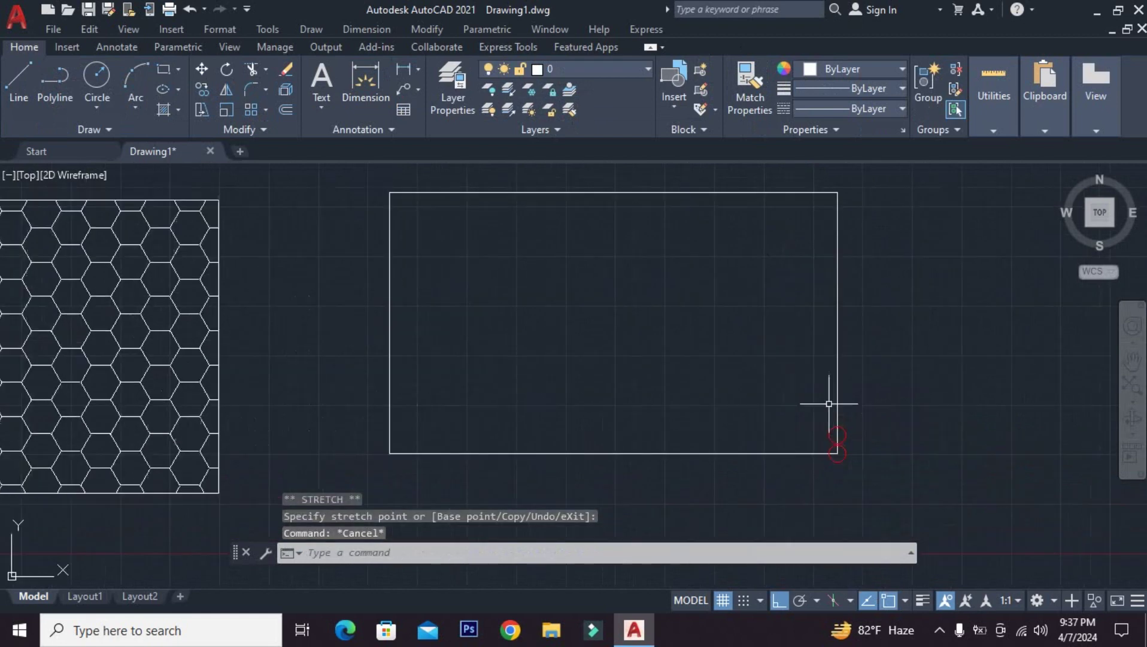
# - Fill the closed second rectangle with a solid hatch and select that hatch
pyautogui.click(163, 111)
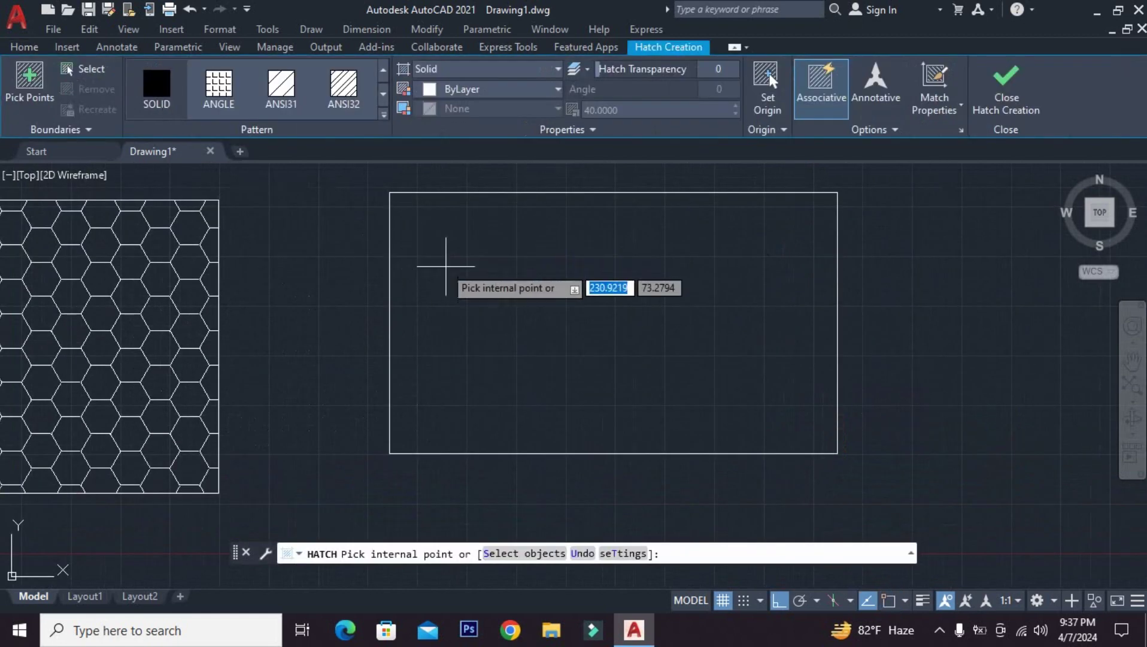
pyautogui.click(575, 245)
pyautogui.press('Escape')
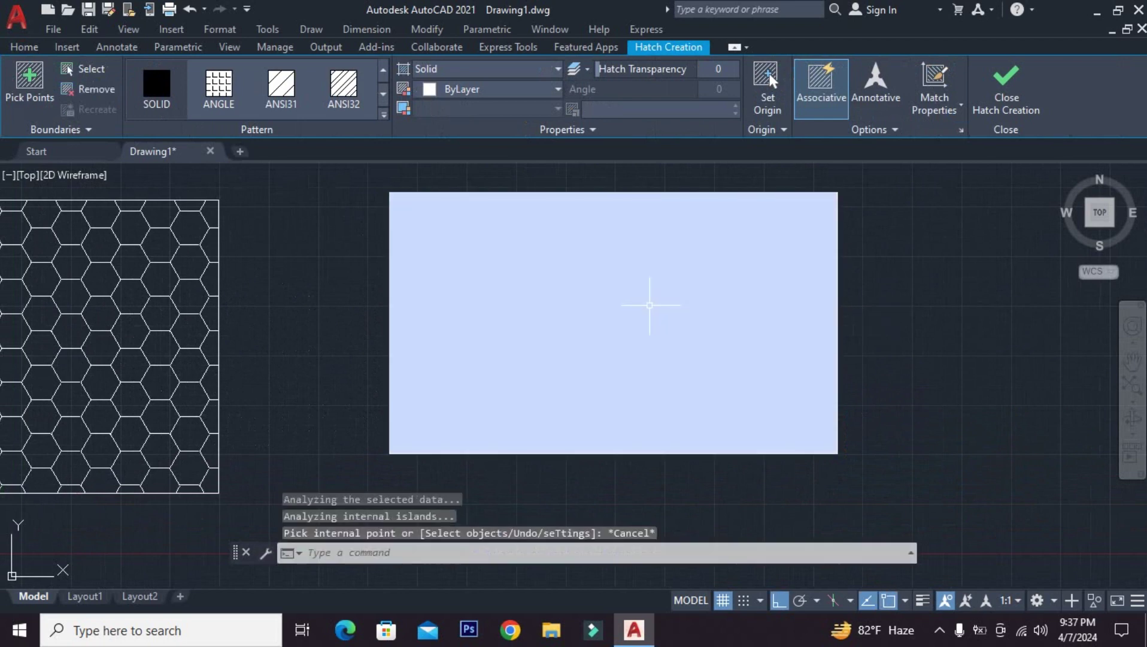
pyautogui.press('Escape')
pyautogui.press('Escape')
pyautogui.scroll(2, 455, 240)
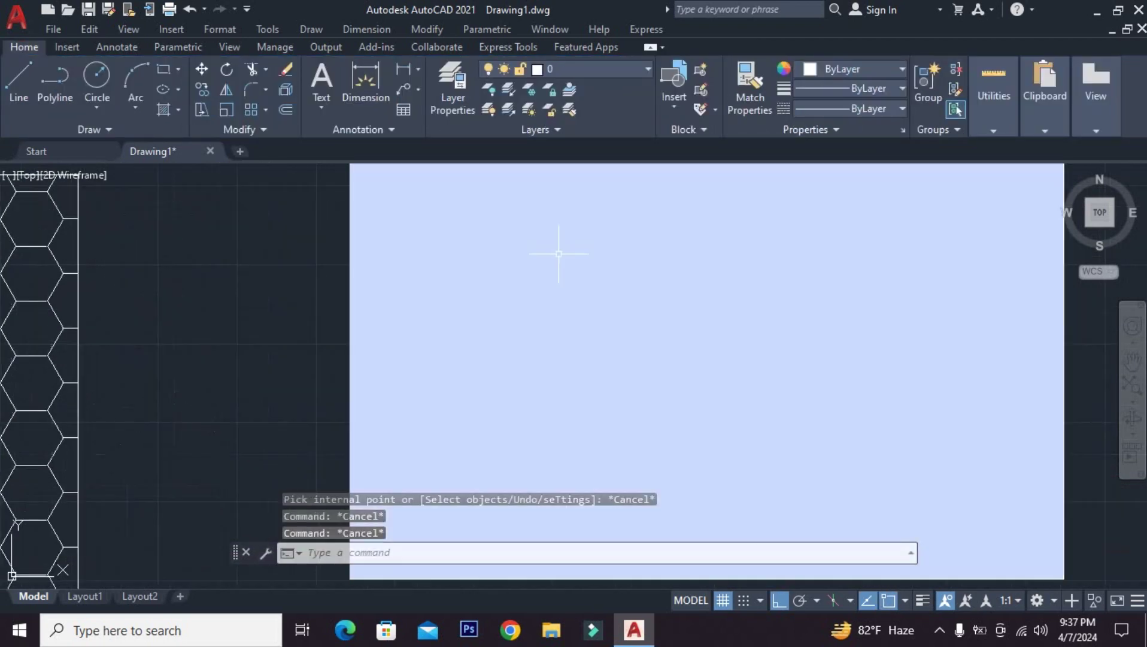
pyautogui.click(533, 284)
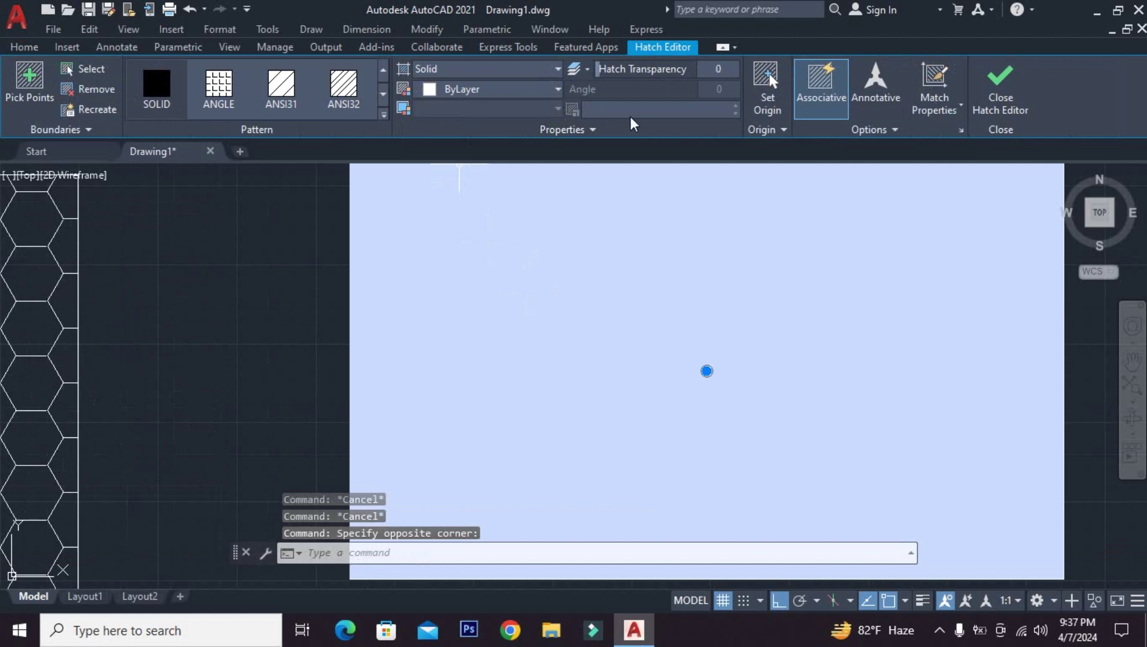
# - Change the second rectangle's hatch pattern from solid to AR-HBONE herringbone
pyautogui.click(559, 239)
pyautogui.click(566, 286)
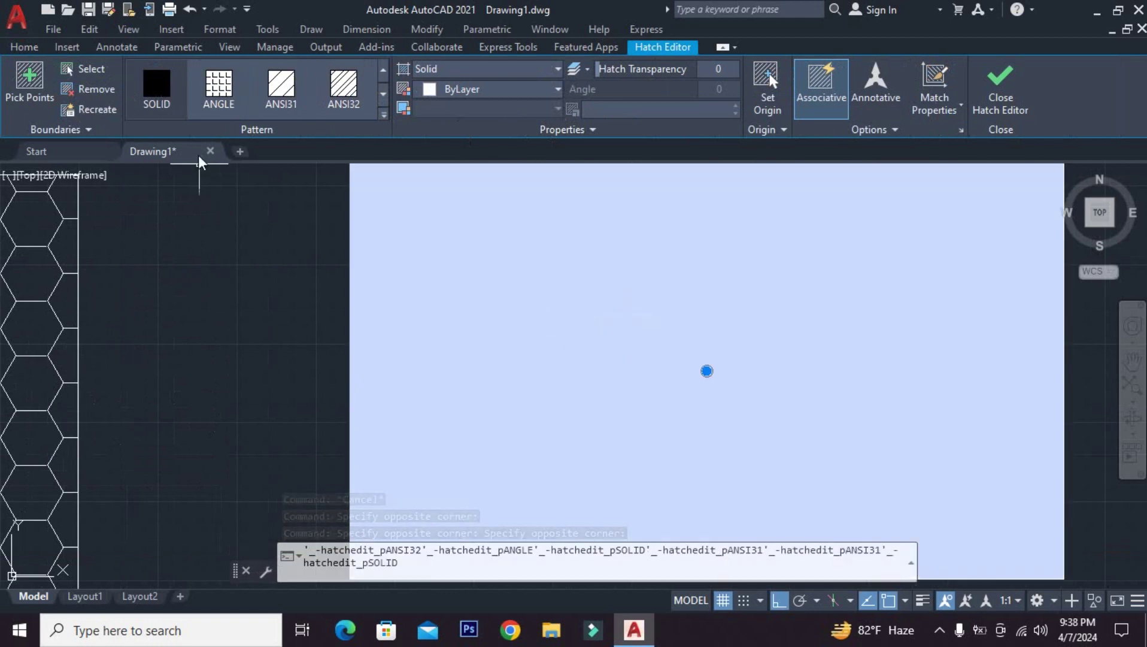
pyautogui.click(225, 88)
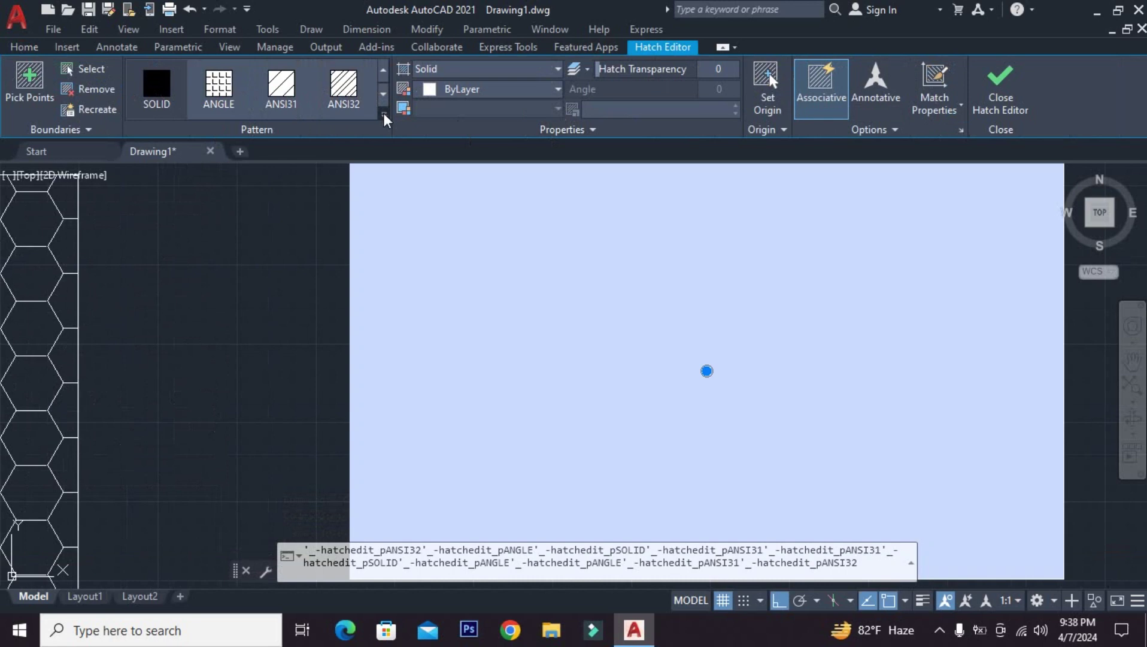
pyautogui.click(382, 114)
pyautogui.scroll(-1, 278, 264)
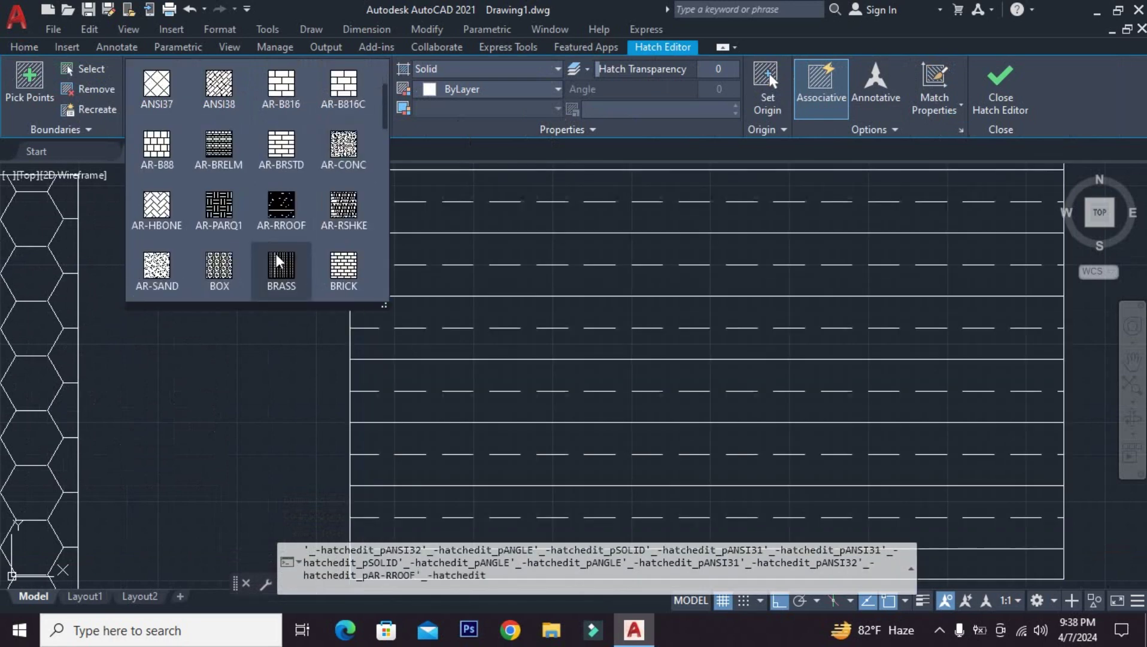
pyautogui.click(156, 207)
# - Set the herringbone hatch pattern scale to 1 and deselect the hatch
pyautogui.scroll(-5, 579, 295)
pyautogui.moveTo(553, 336); pyautogui.dragTo(607, 314, button='middle')
pyautogui.click(632, 109)
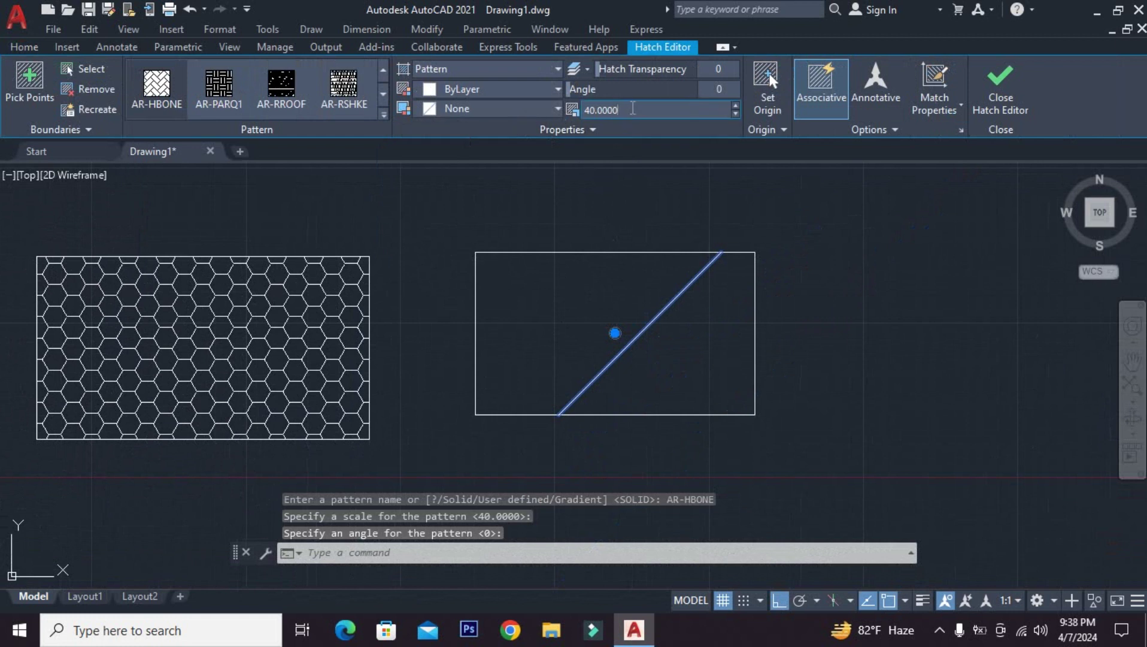
pyautogui.write('5')
pyautogui.press('Return')
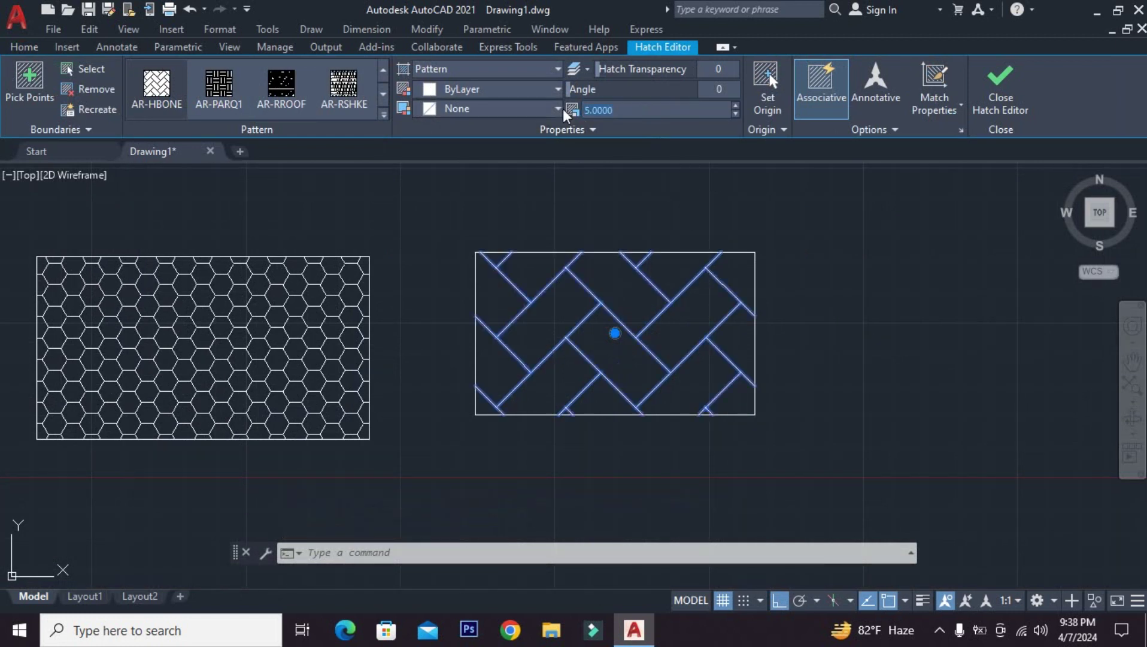
pyautogui.write('1.0000')
pyautogui.press('Return')
pyautogui.scroll(2, 617, 263)
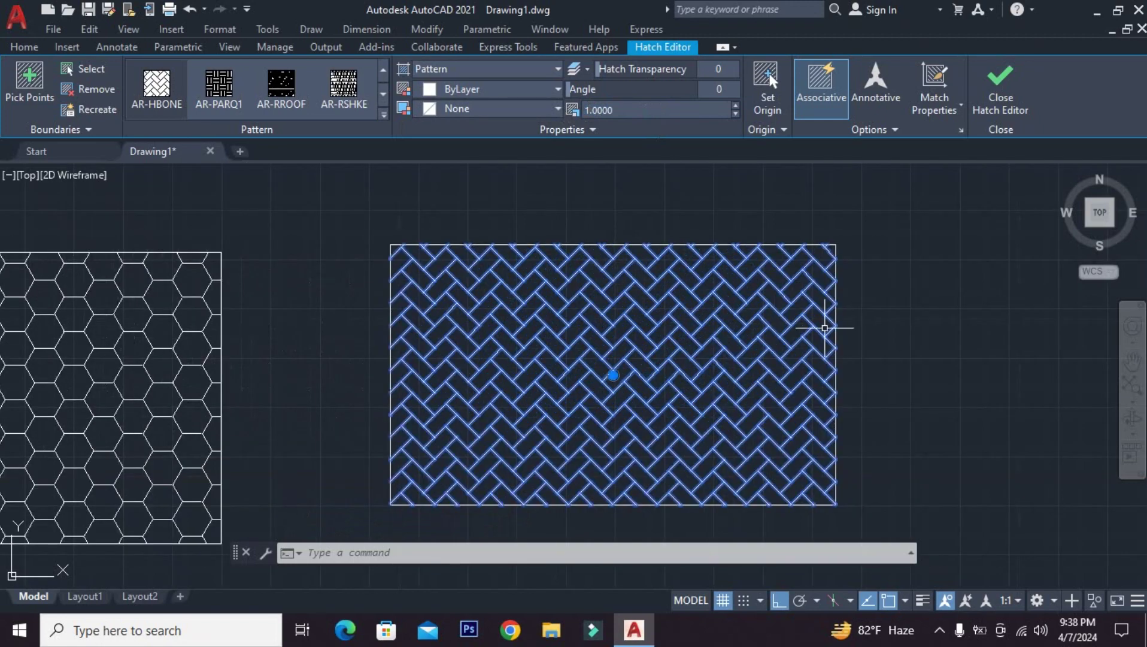
pyautogui.press('Escape')
pyautogui.scroll(2, 766, 340)
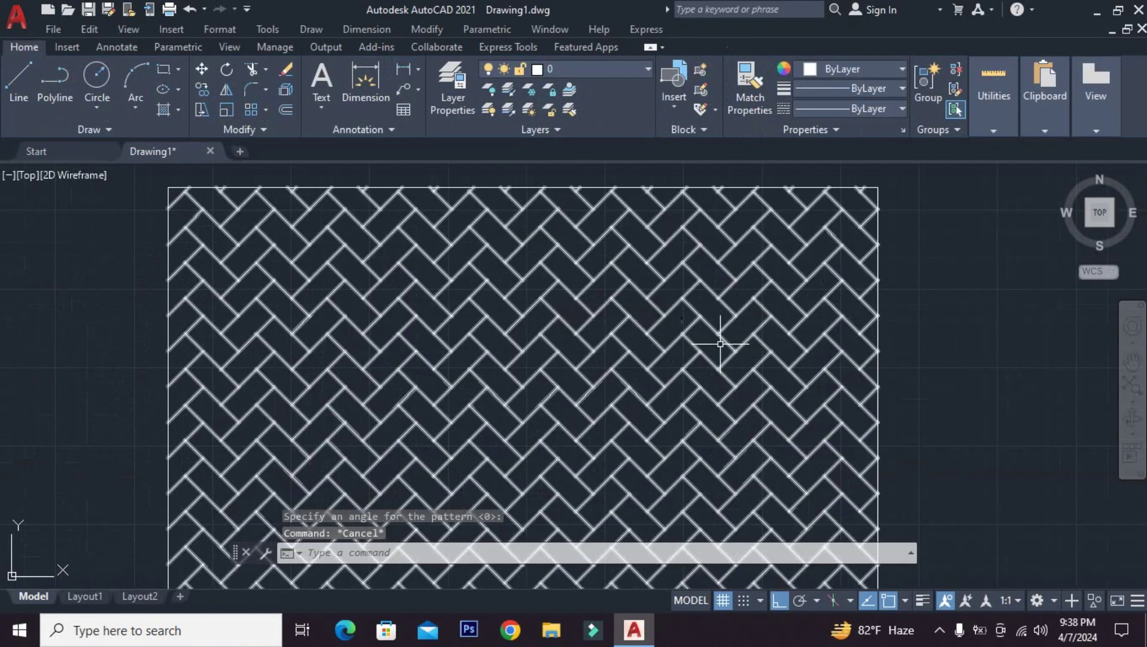
# - Zoom out and pan until the honeycomb and herringbone rectangles sit side by side
pyautogui.scroll(-2, 747, 344)
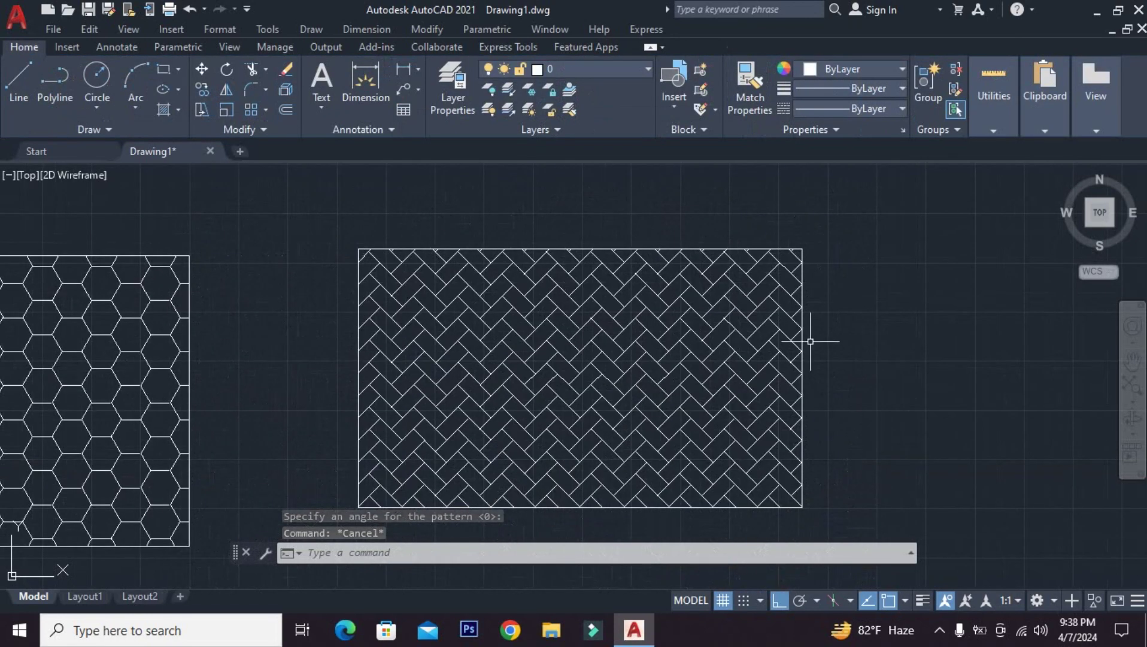
pyautogui.moveTo(805, 339); pyautogui.dragTo(825, 331, button='middle')
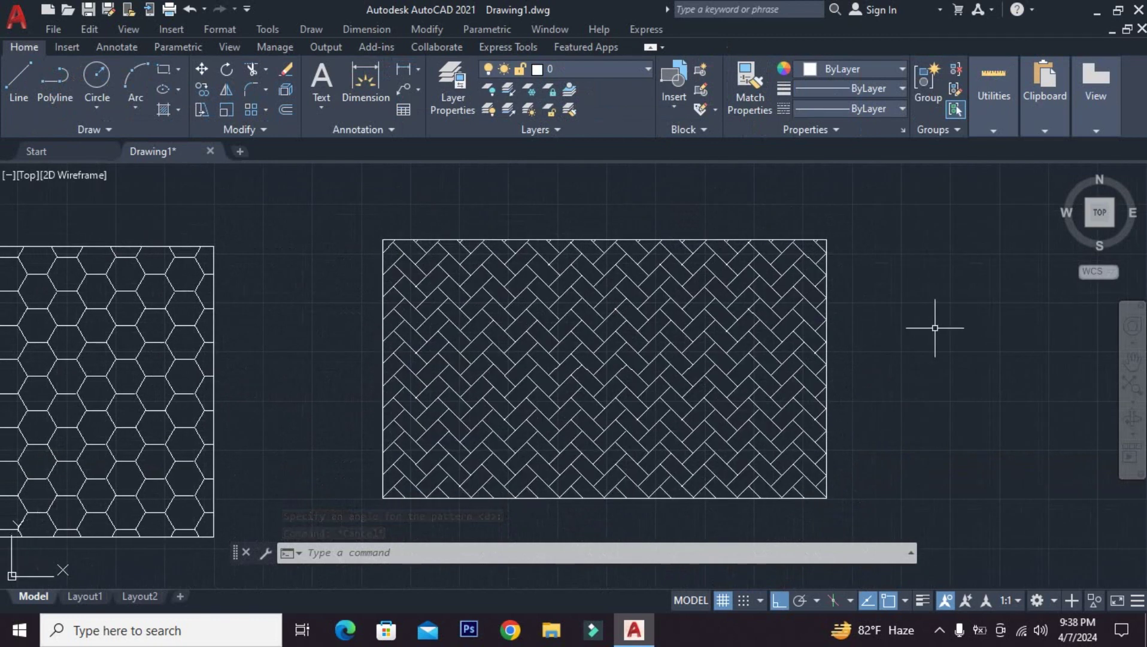